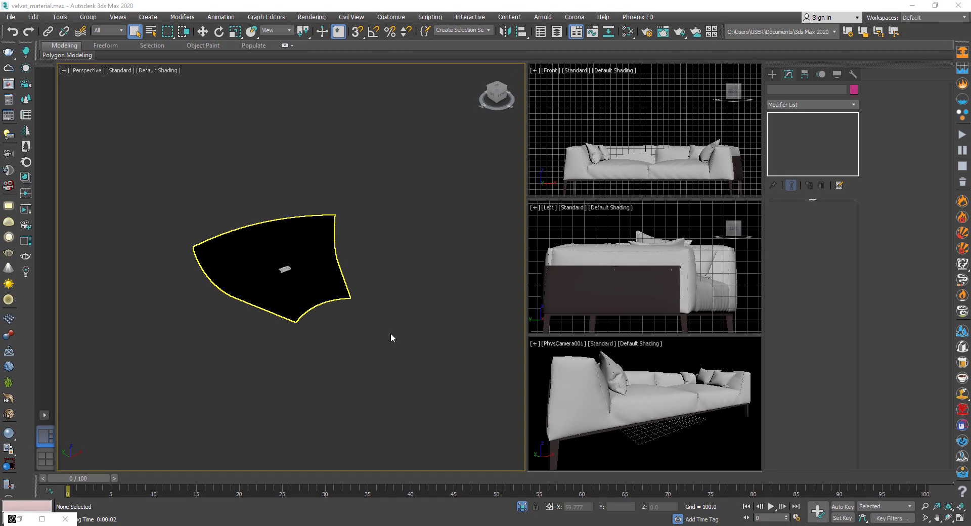
- Orbit the Perspective view in toward the sofa and select the sofa_01 model
scroll(405, 340, "up", 5)
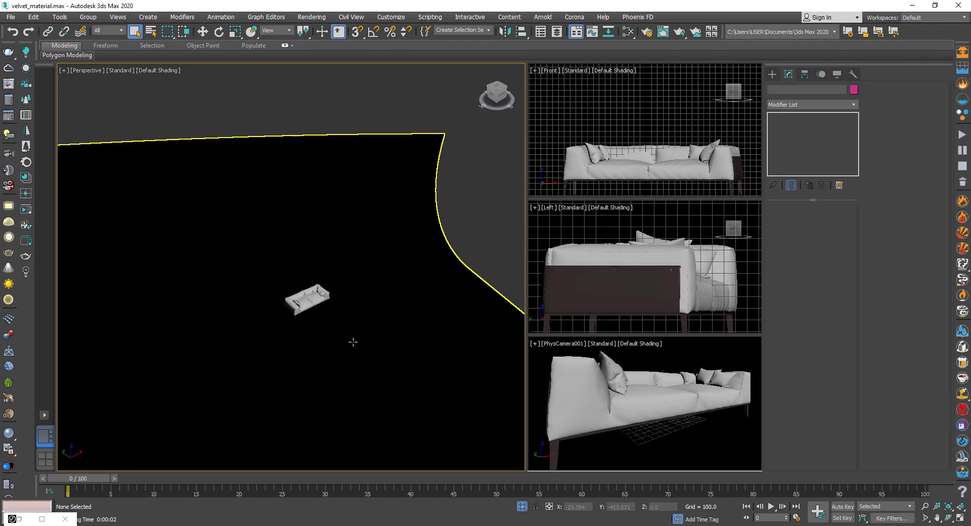
middle_click_drag(290, 340, 206, 331, "alt")
left_click(283, 329)
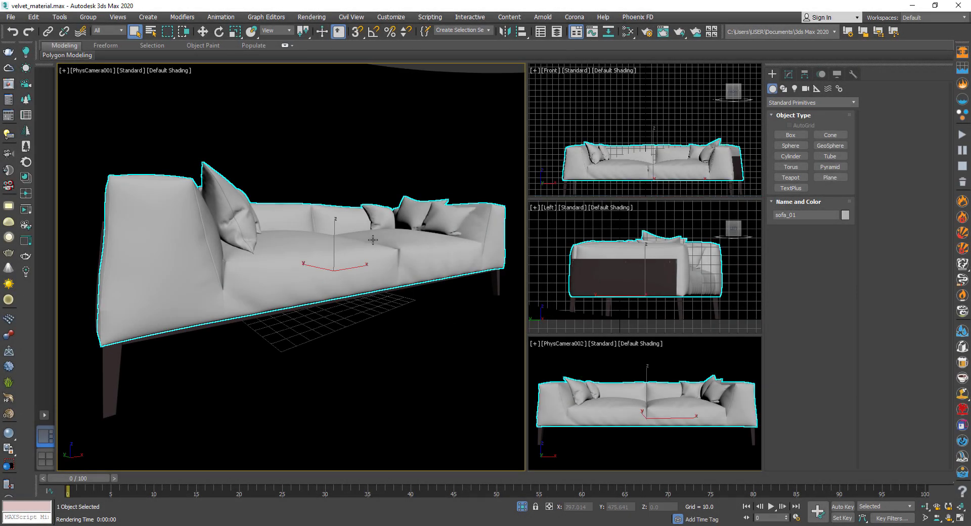
- Maximize the PhysCamera001 view and add a new VRayMtl, Material #33, in Slate
left_click(960, 517)
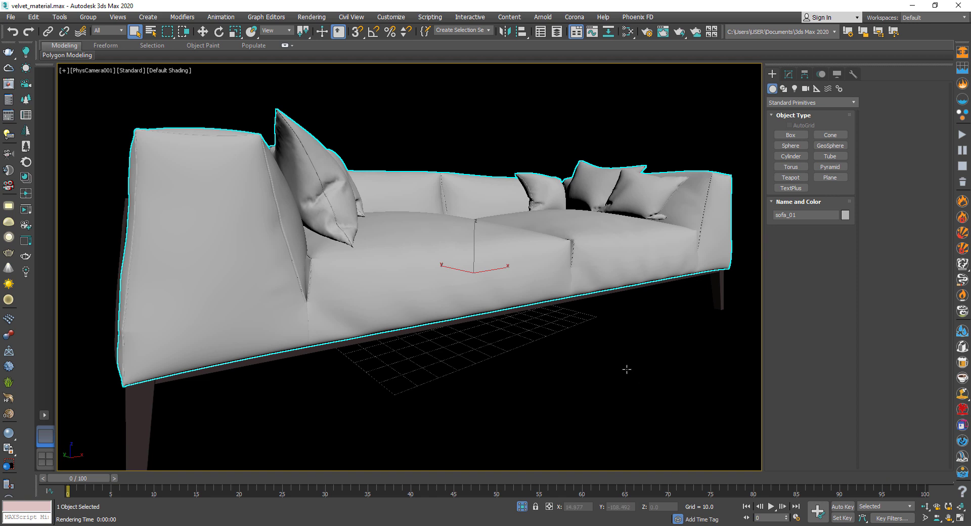
key("m")
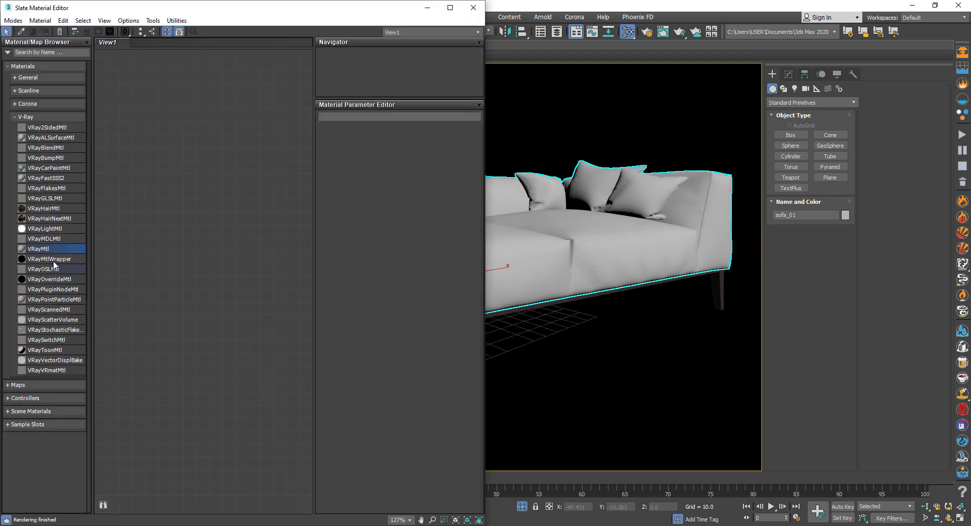
left_click_drag(48, 251, 251, 218)
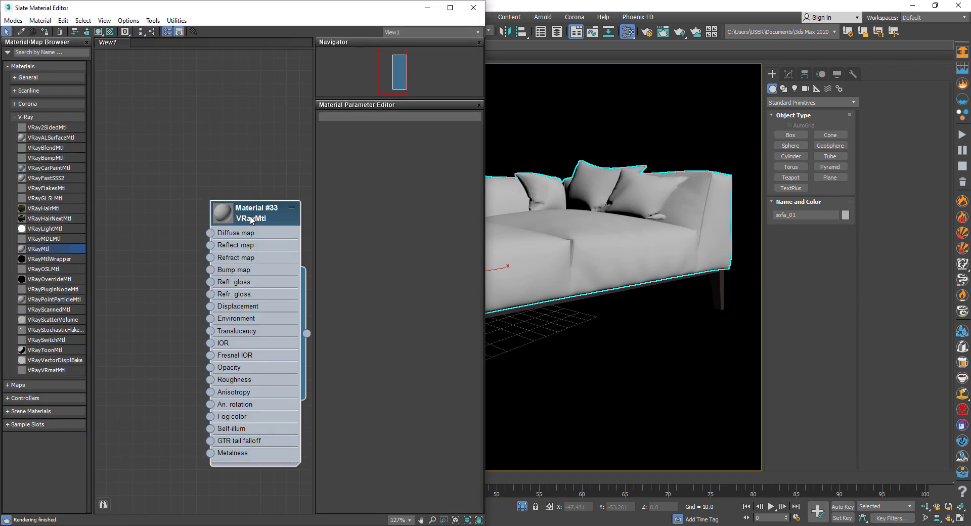
double_click(252, 219)
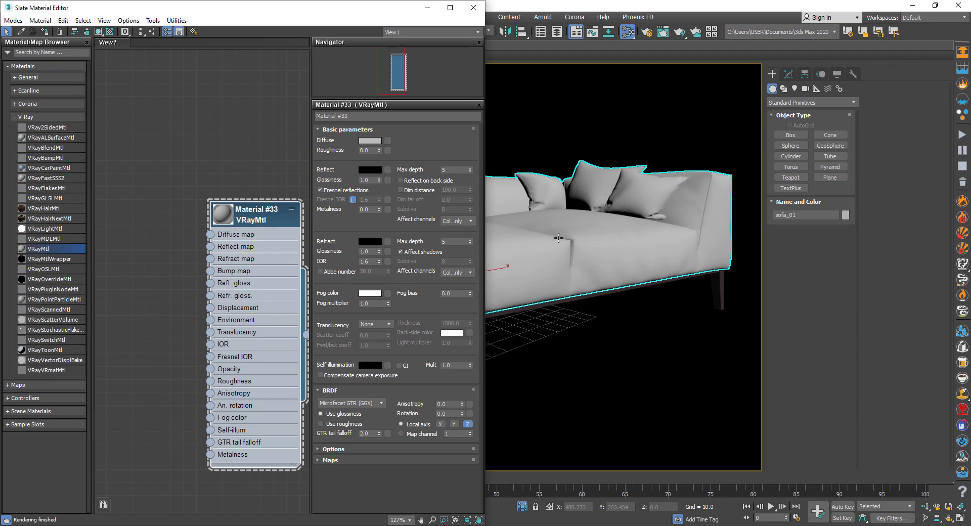
- Render a baseline PhysCamera001 image of the grey sofa in the V-Ray frame buffer, then close it
right_click(557, 235)
left_click(586, 380)
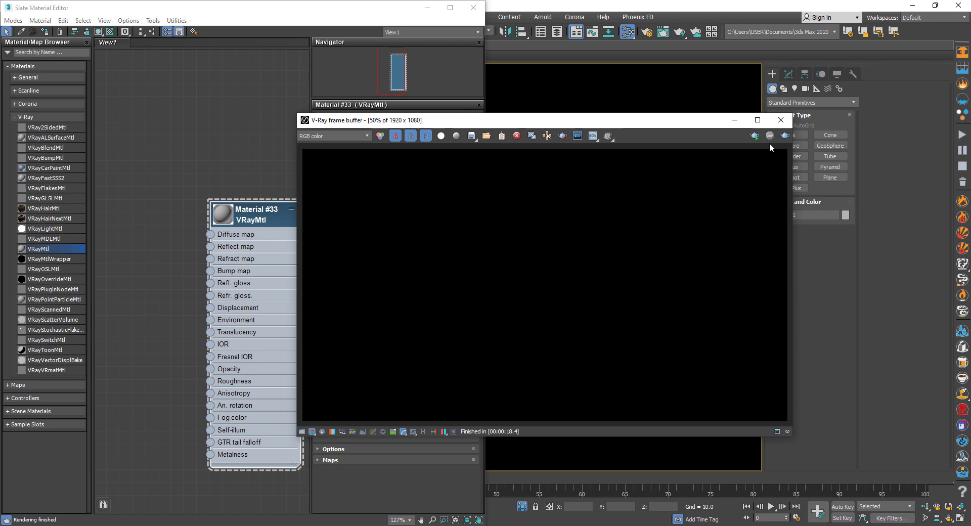
left_click(785, 136)
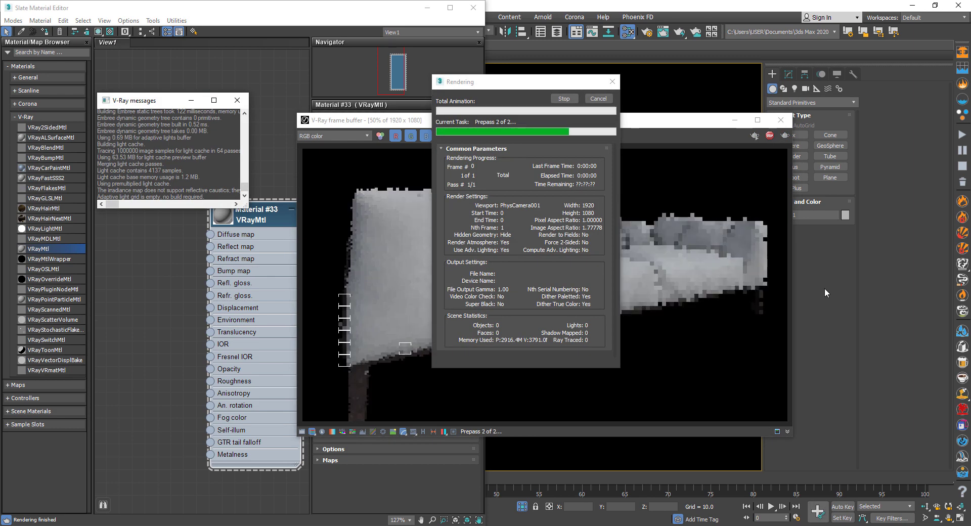
left_click(720, 309)
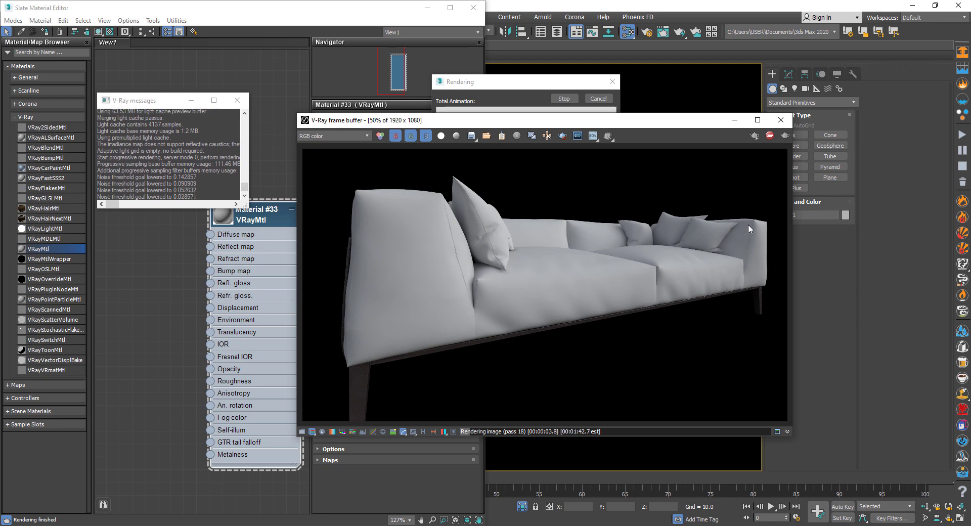
left_click(782, 122)
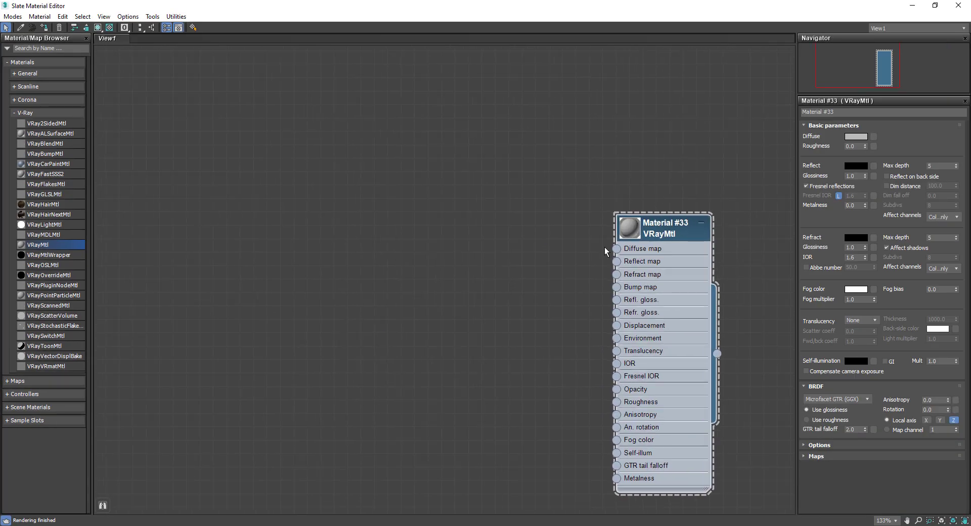
- Load red-velvet.jpg as Material #33's Diffuse bitmap with Use Real-World Scale off
left_click_drag(616, 248, 451, 236)
mouse_move(477, 240)
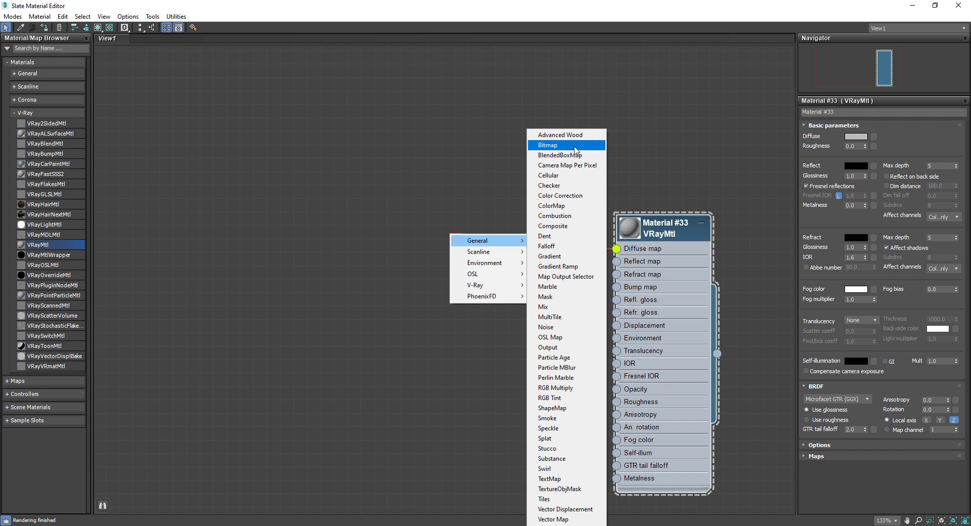
left_click(575, 150)
left_click(130, 107)
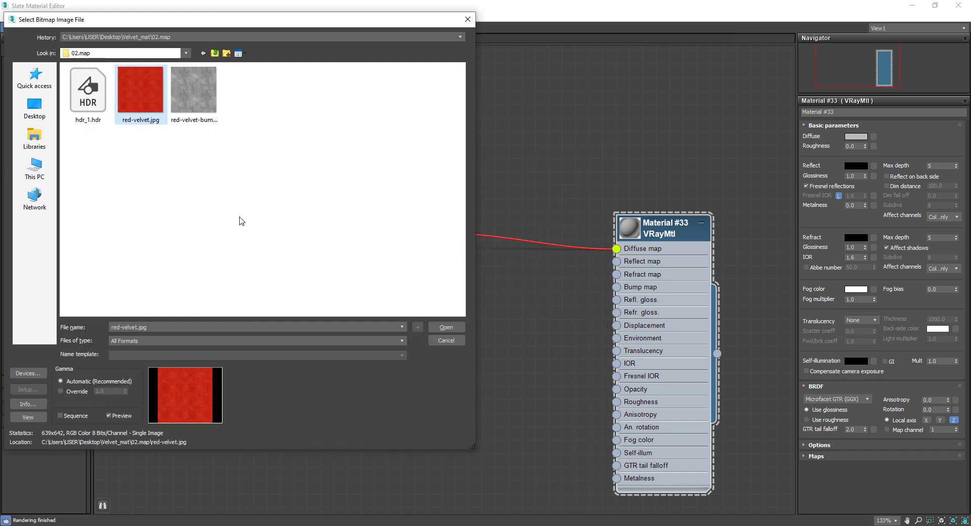
left_click(449, 328)
double_click(421, 233)
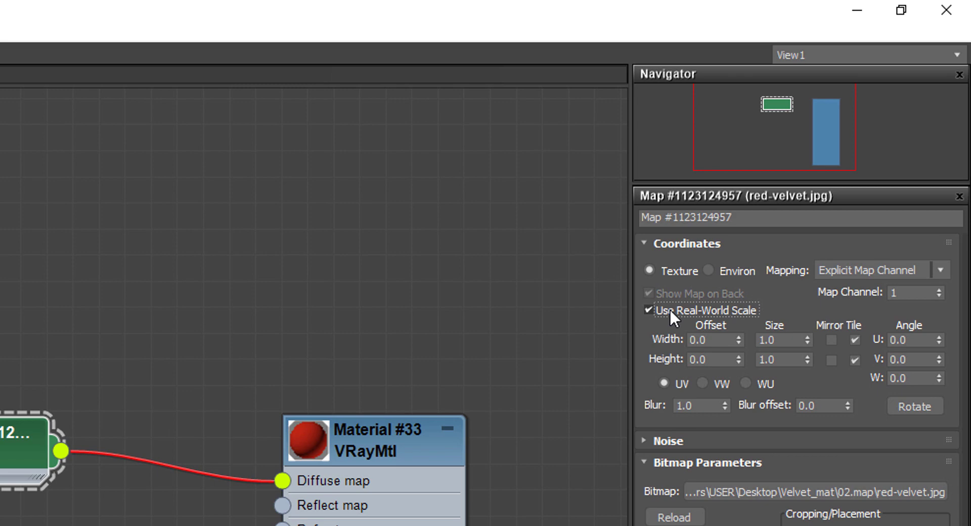
left_click(667, 314)
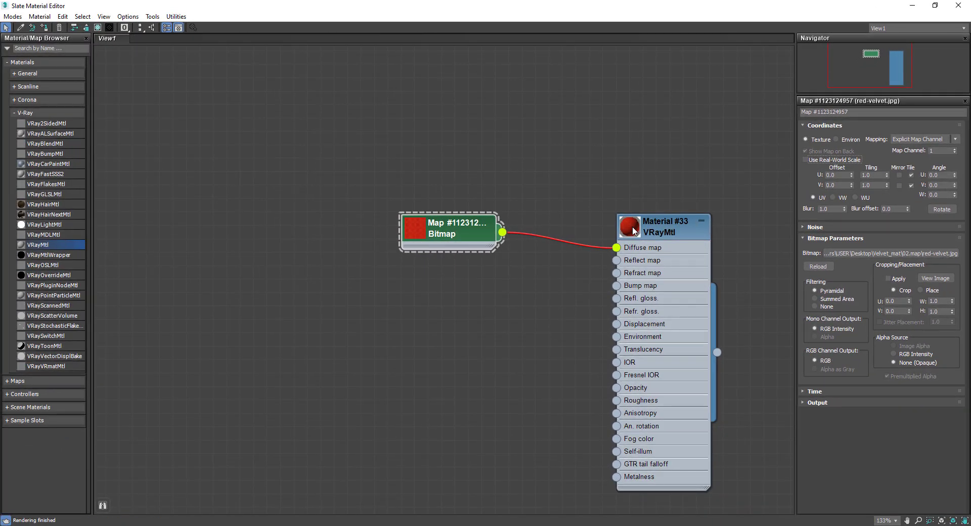
- Show the velvet material shaded on the sofa in the viewport and close the editor
double_click(630, 227)
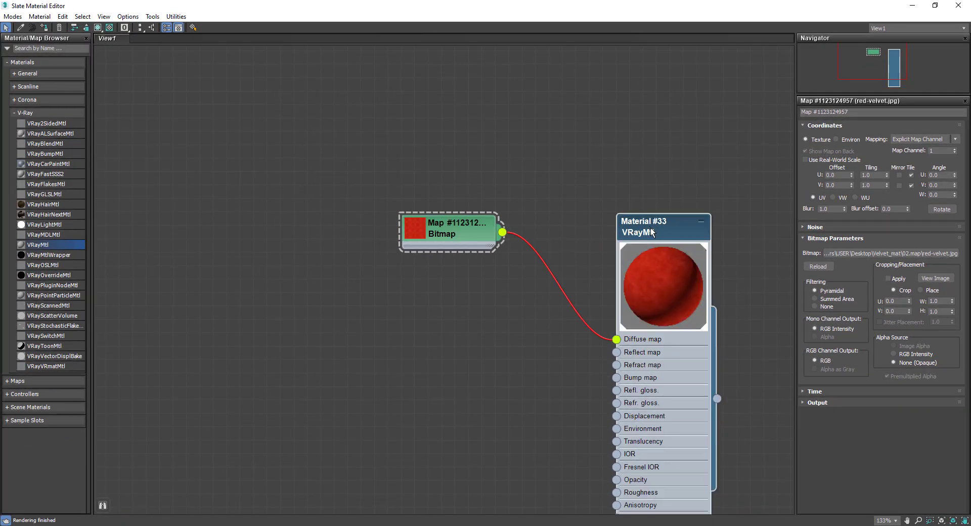
left_click_drag(453, 230, 466, 295)
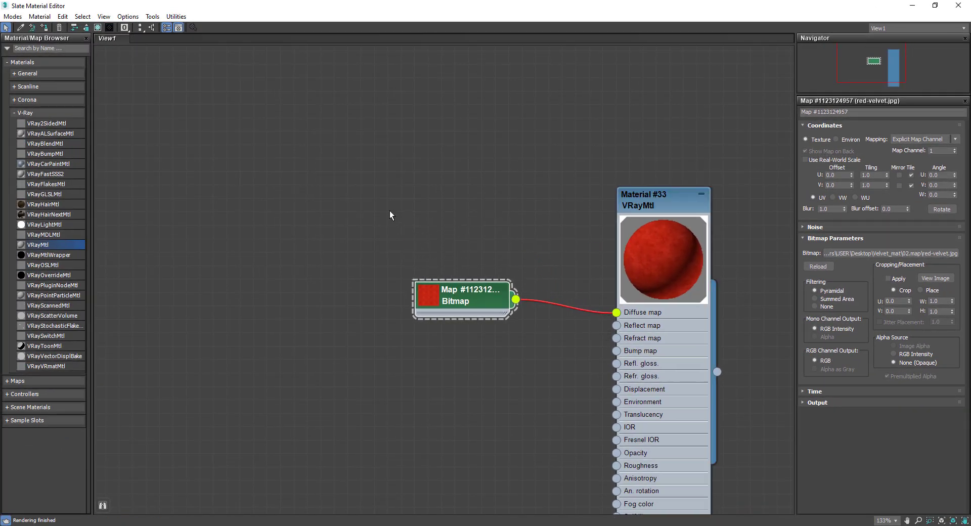
left_click(97, 28)
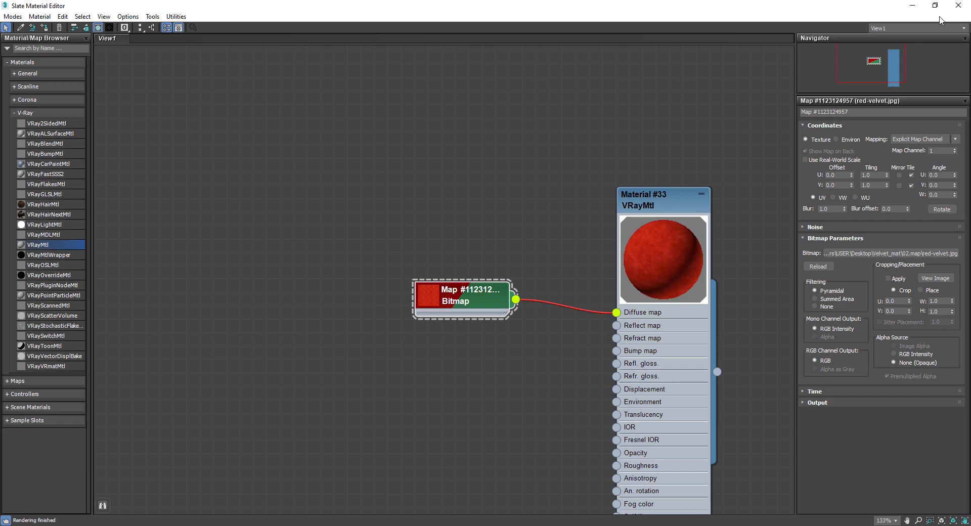
left_click(957, 5)
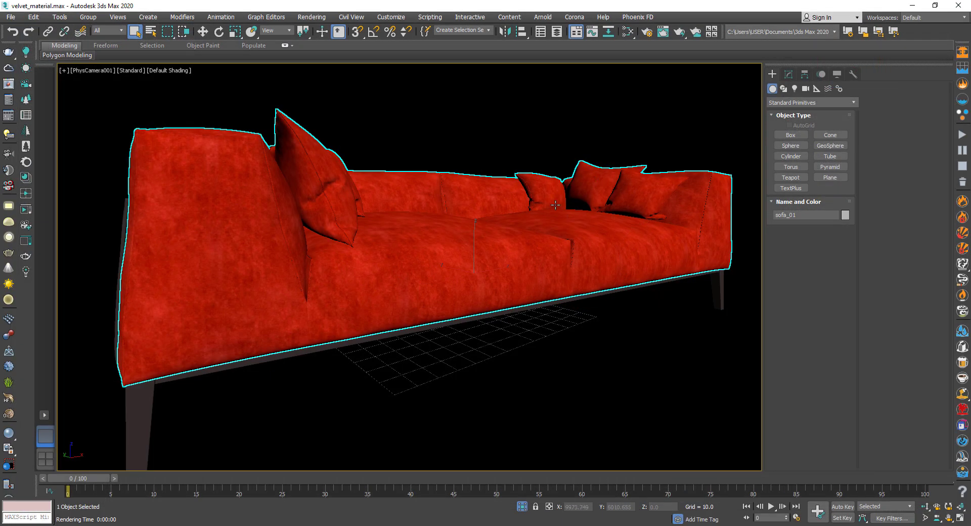
- Render the red-velvet sofa in the V-Ray frame buffer, stop it, and close the window
right_click(528, 147)
left_click(577, 288)
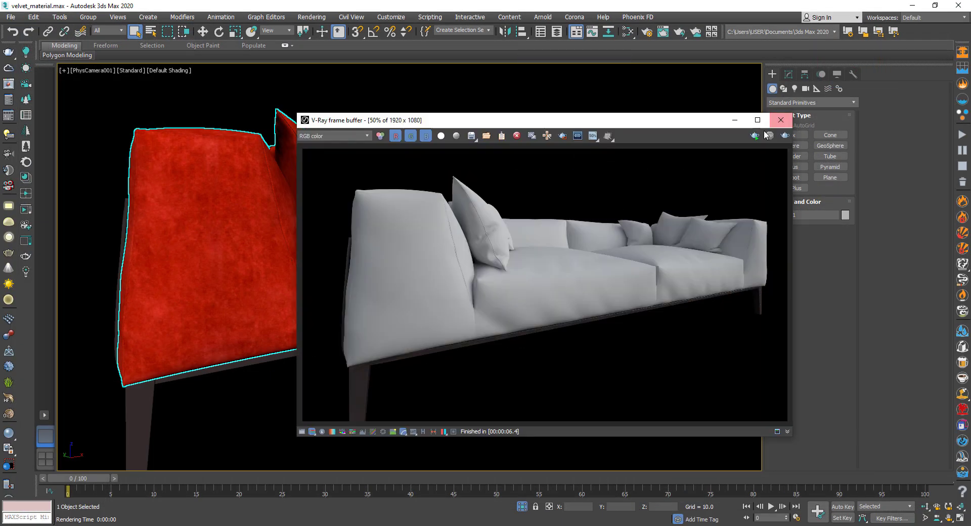
left_click(785, 135)
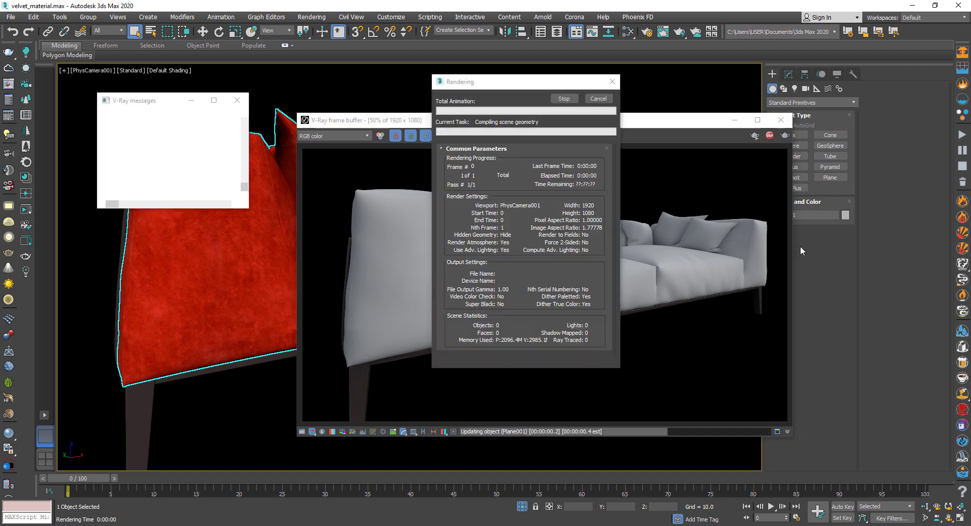
left_click(656, 124)
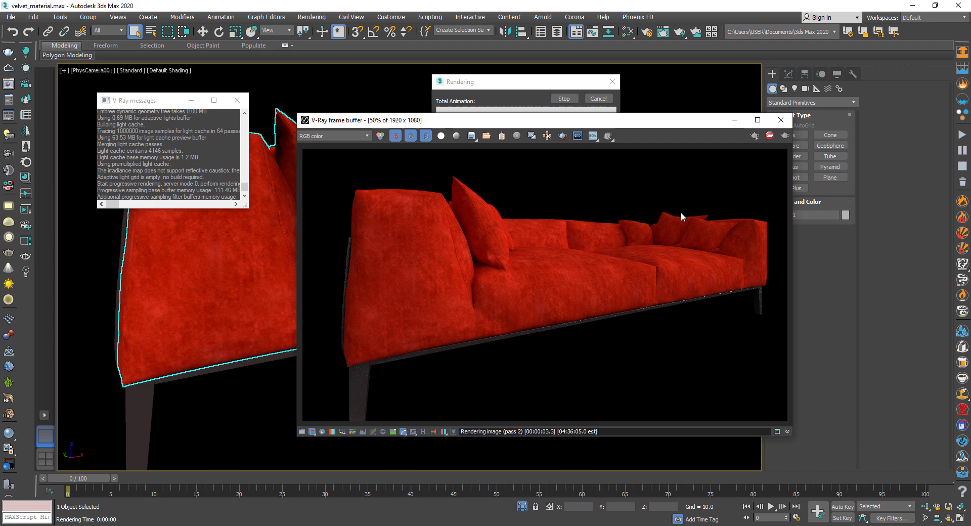
left_click(770, 136)
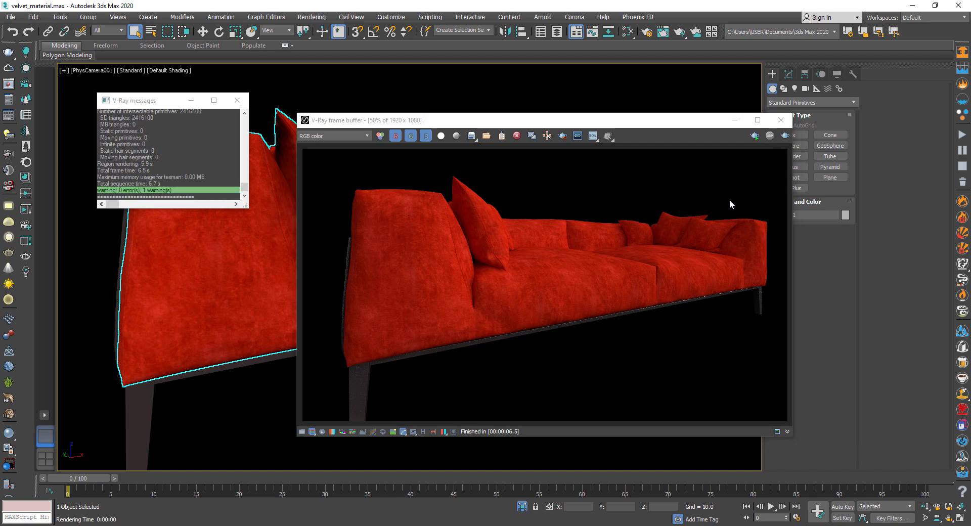
left_click(780, 120)
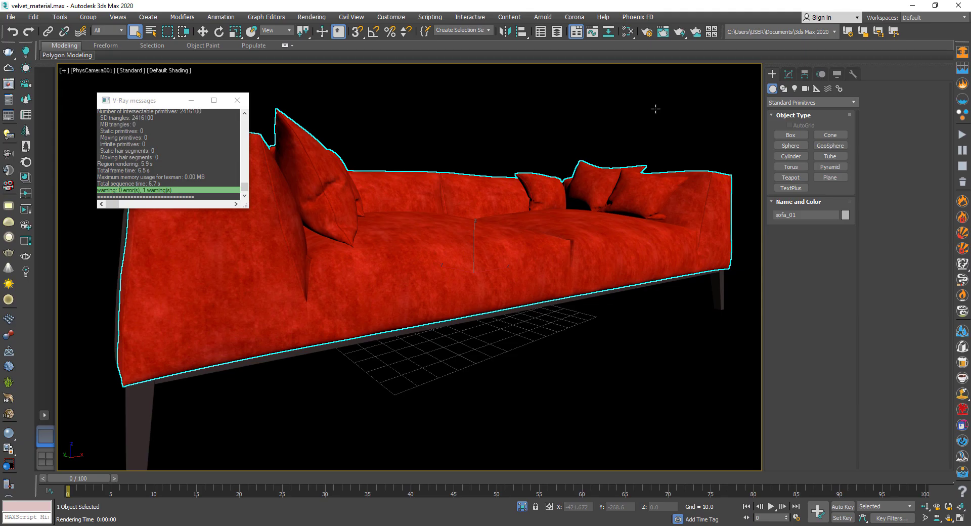
- Disconnect the velvet bitmap and put a Falloff map on Material #33's Diffuse
key("m")
left_click_drag(510, 282, 403, 310)
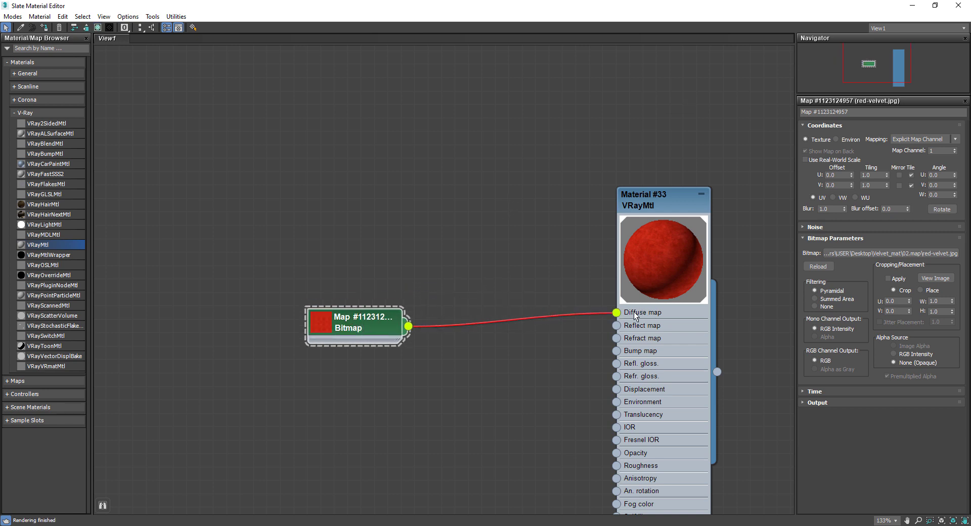
left_click_drag(616, 312, 442, 301)
left_click_drag(348, 344, 307, 316)
left_click_drag(617, 312, 481, 280)
mouse_move(498, 319)
left_click(576, 246)
- Add Color Correction maps to Falloff Map 1 and Map 2, both fed by the red-velvet bitmap
left_click_drag(324, 295, 230, 309)
left_click_drag(442, 301, 354, 336)
mouse_move(398, 292)
left_click(477, 196)
mouse_move(417, 363)
left_click(477, 196)
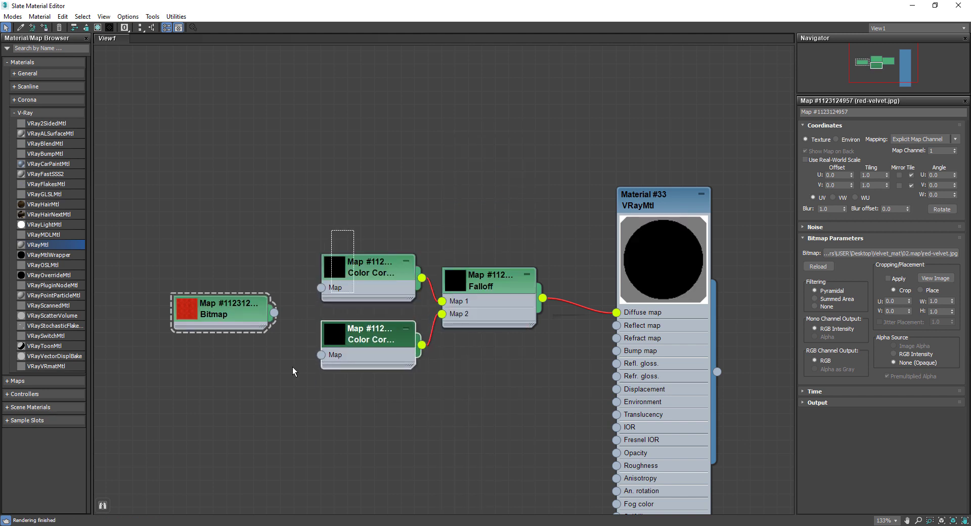
left_click_drag(292, 366, 335, 275)
left_click(232, 312)
left_click_drag(232, 312, 308, 287)
left_click_drag(248, 313, 307, 355)
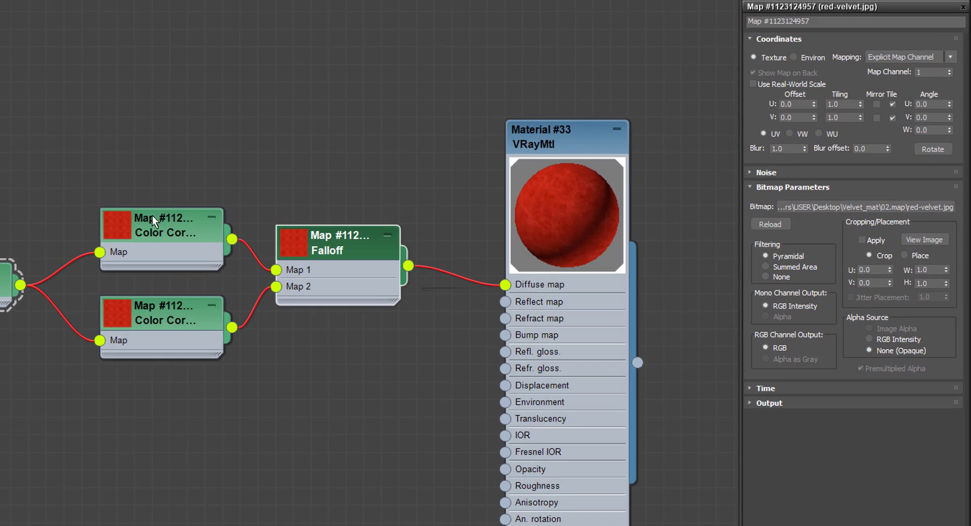
- Set the upper Color Correction to Advanced lightness with RGB Gamma/Contrast 0.35
double_click(356, 270)
left_click(819, 173)
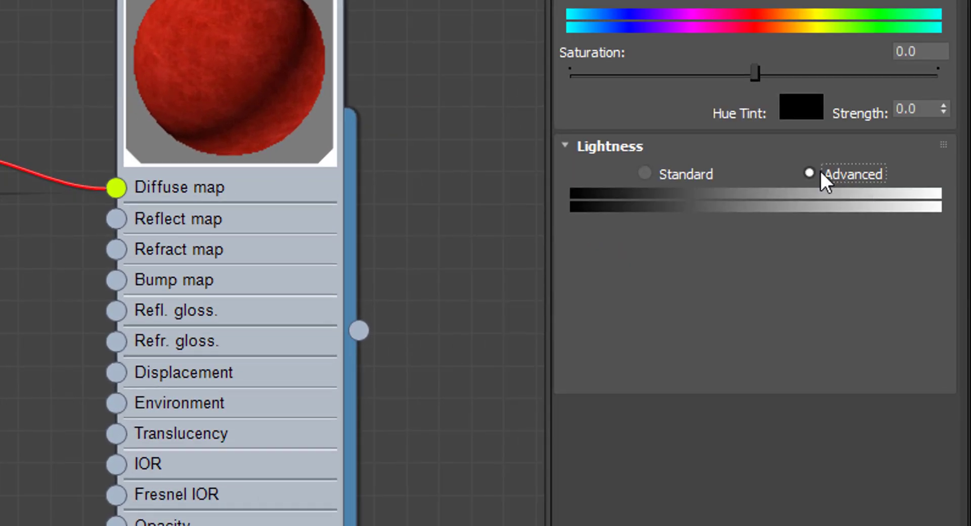
left_click(749, 264)
type("0.35")
key("Return")
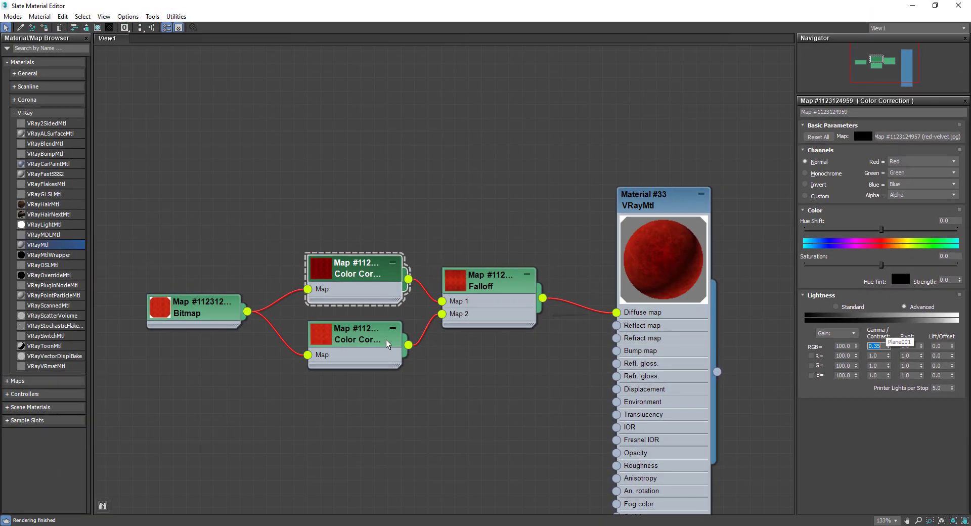
- Set the lower Color Correction to Advanced lightness with RGB Gamma/Contrast 1.5
double_click(323, 330)
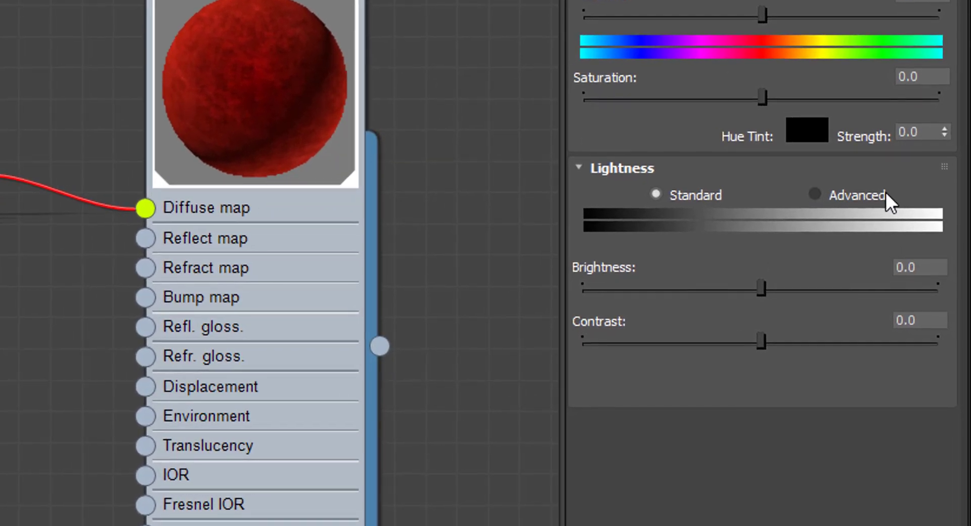
left_click(900, 237)
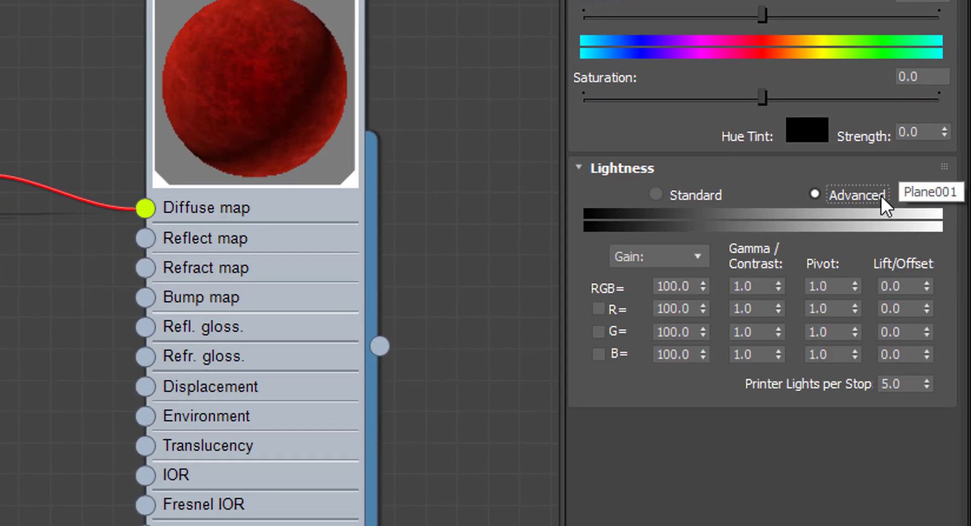
left_click(752, 288)
type("1.")
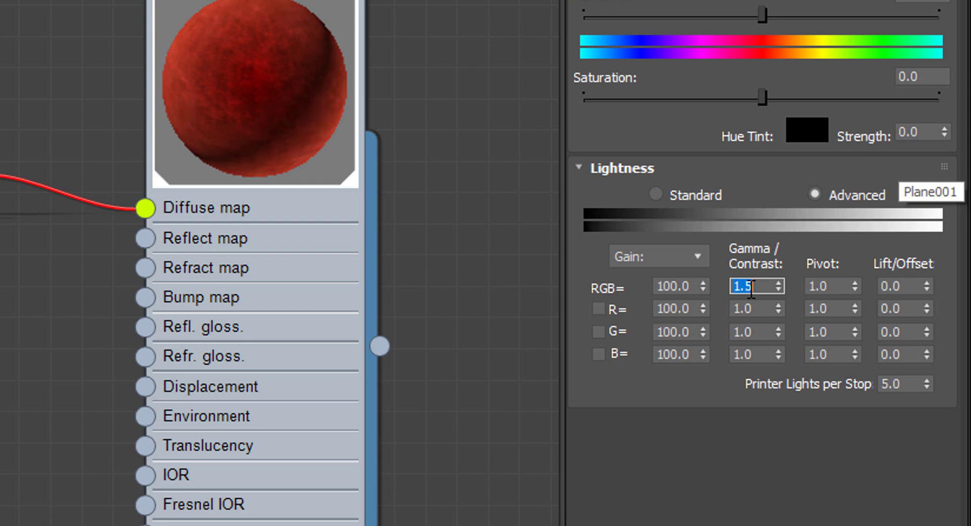
type("5")
key("Return")
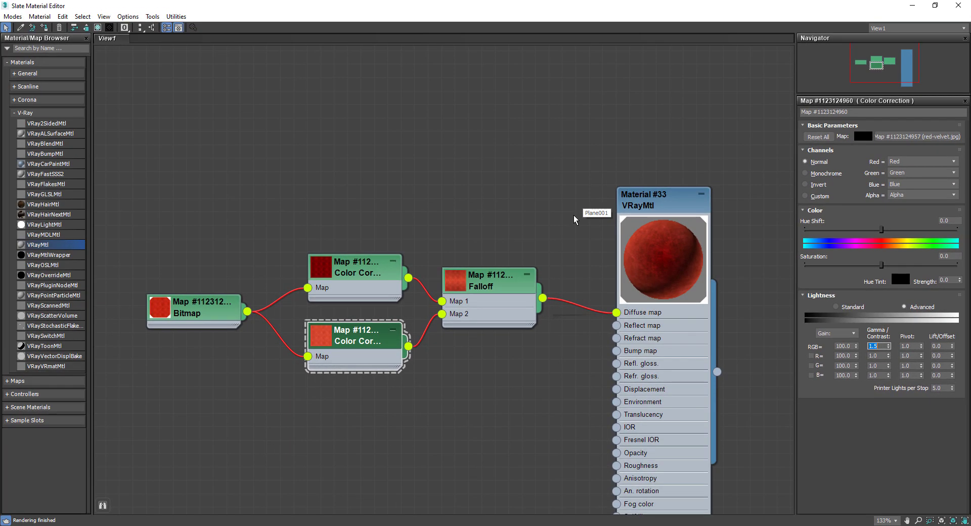
double_click(443, 266)
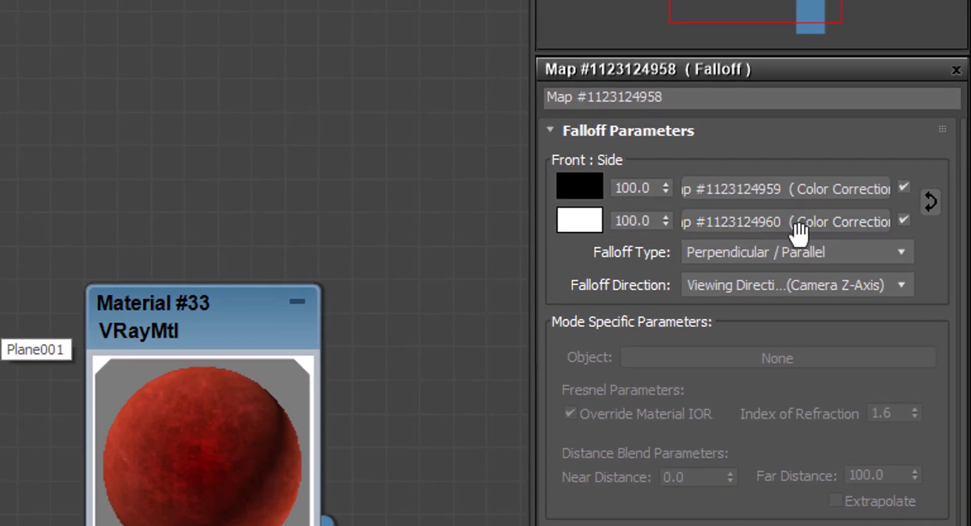
- Change the Falloff type from Perpendicular / Parallel to Towards / Away
left_click(783, 252)
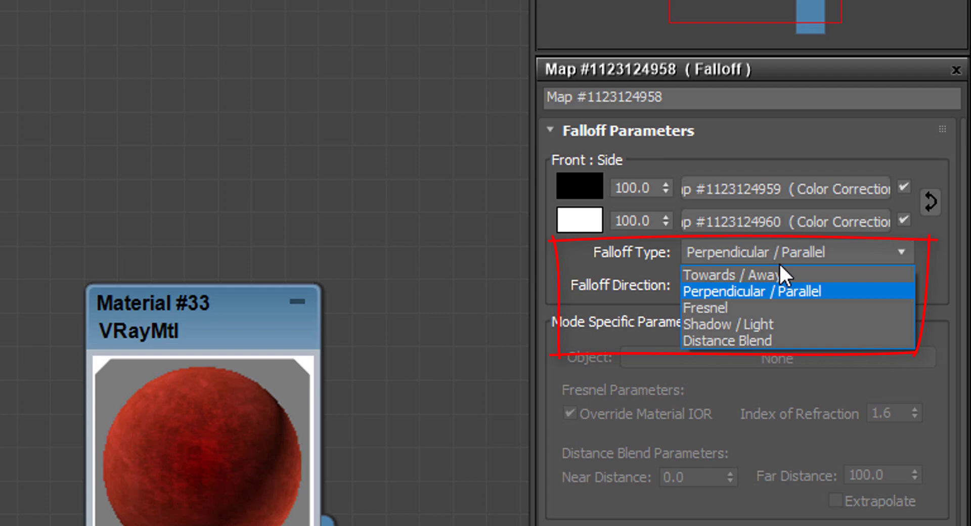
left_click(778, 271)
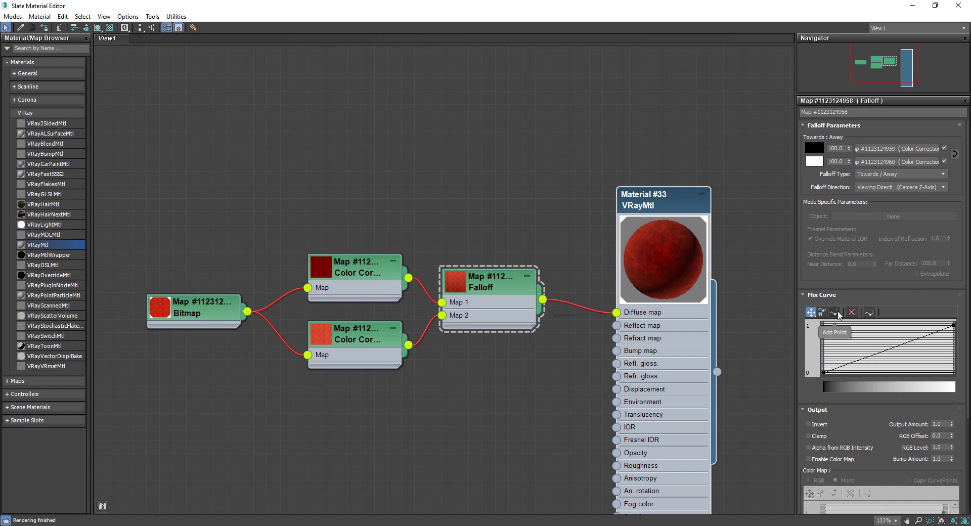
- Add extra points along the Falloff mix curve
left_click(836, 312)
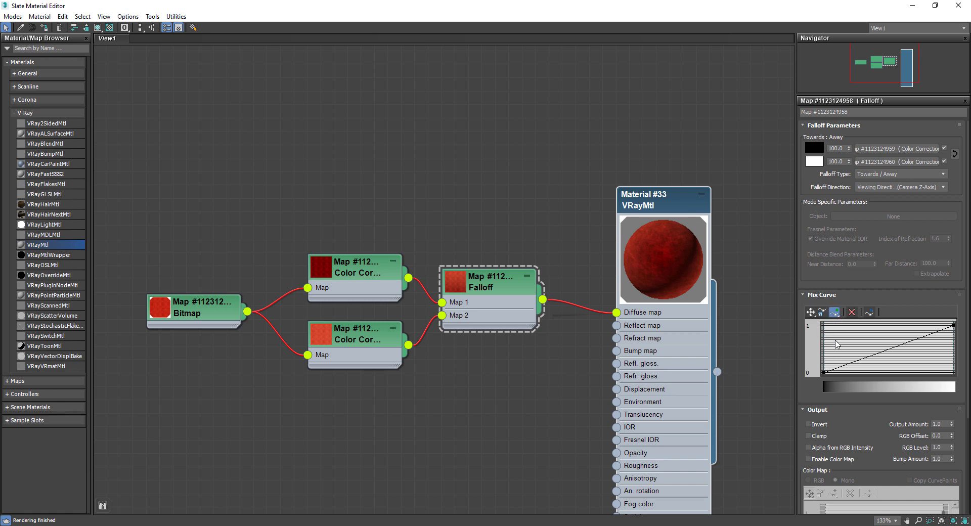
left_click(838, 367)
left_click(874, 354)
left_click(938, 330)
left_click(811, 312)
- Shape the mix curve into a mid-way peak, zero at both ends, with a Bezier-Smooth bowed rise
left_click_drag(839, 369, 845, 382)
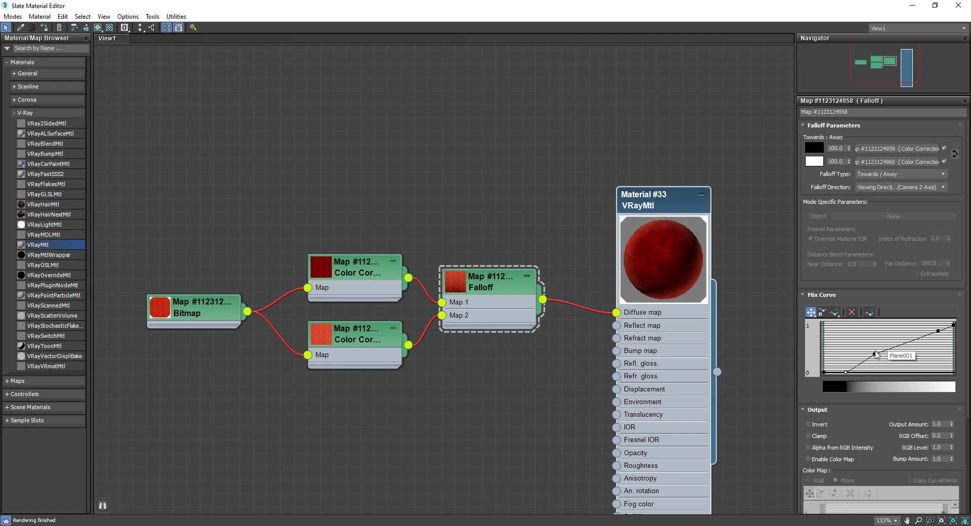
left_click_drag(875, 353, 880, 312)
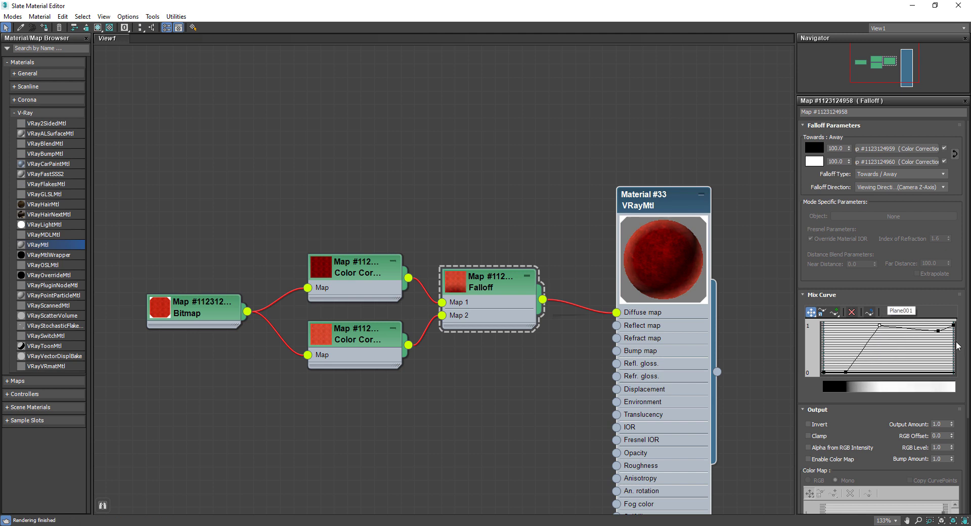
left_click_drag(938, 330, 935, 387)
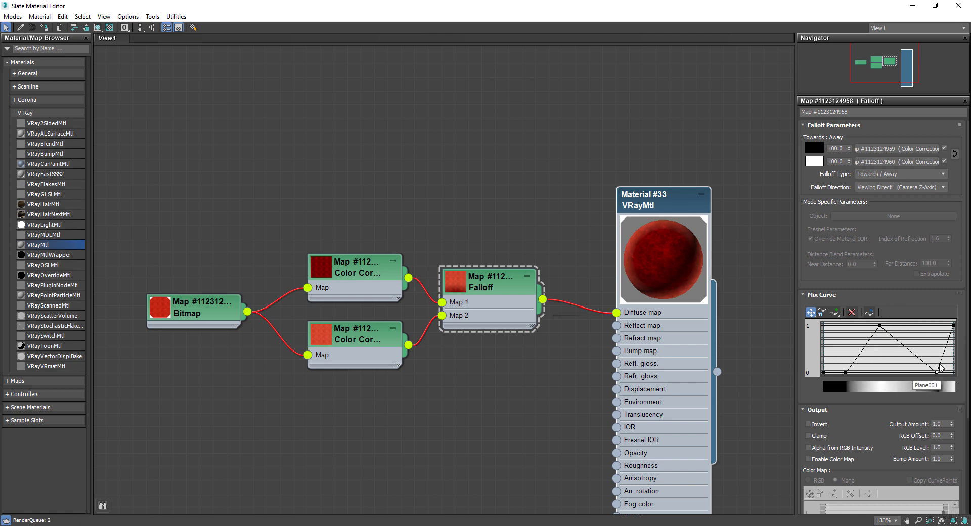
left_click_drag(954, 324, 954, 391)
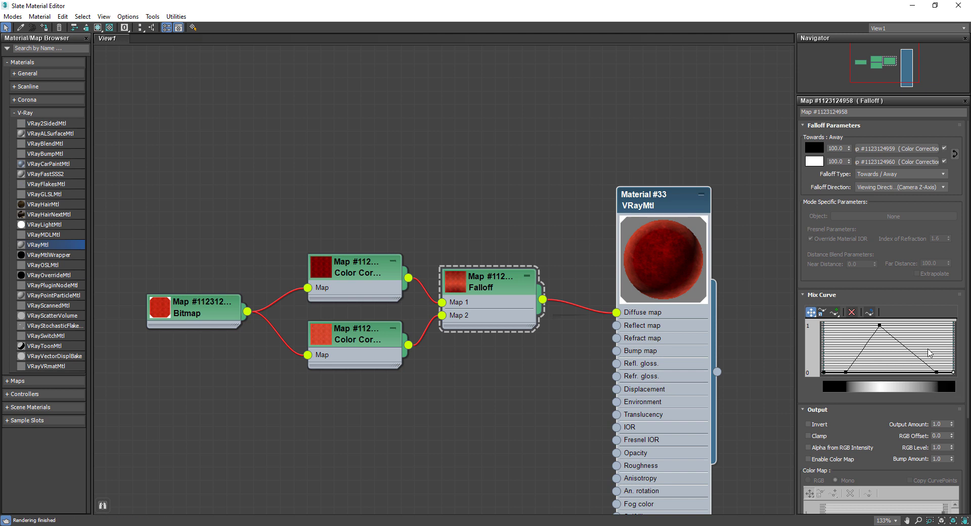
right_click(843, 371)
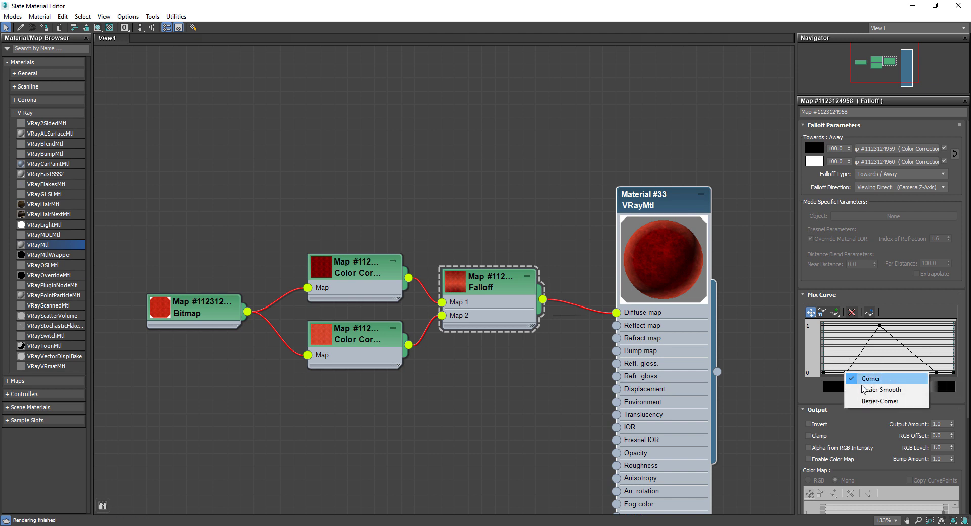
left_click(860, 388)
left_click_drag(852, 372, 908, 375)
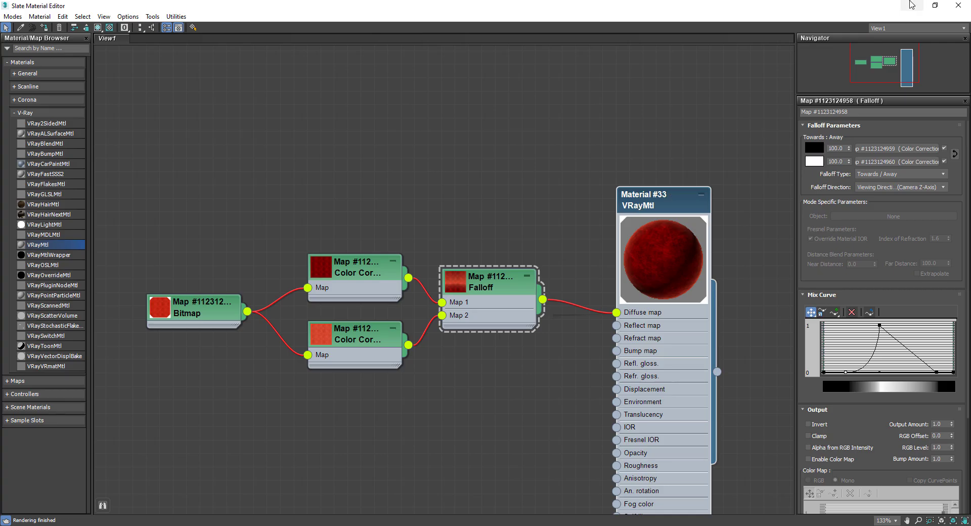
- Close Slate and render the falloff-shaded sofa in V-Ray, stopping the progressive render once clean
left_click(958, 5)
right_click(591, 153)
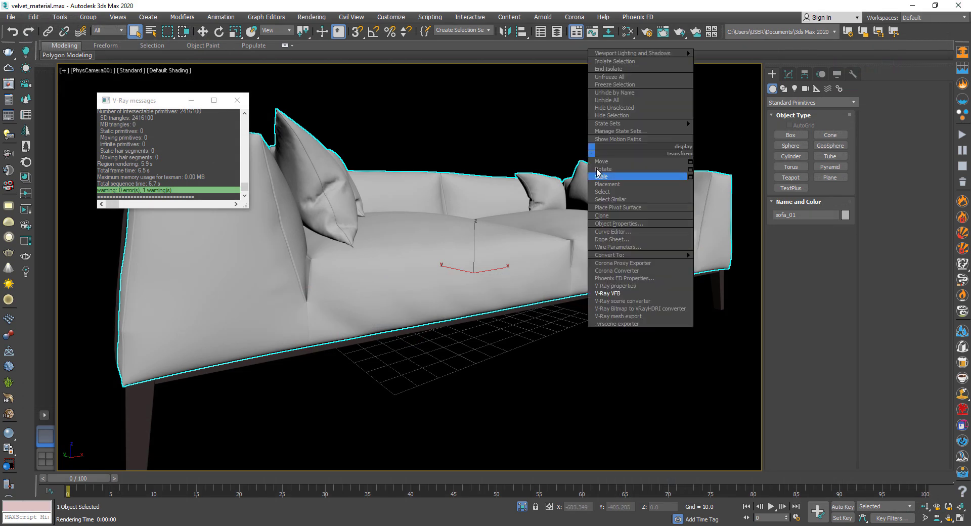
left_click(631, 293)
left_click(785, 136)
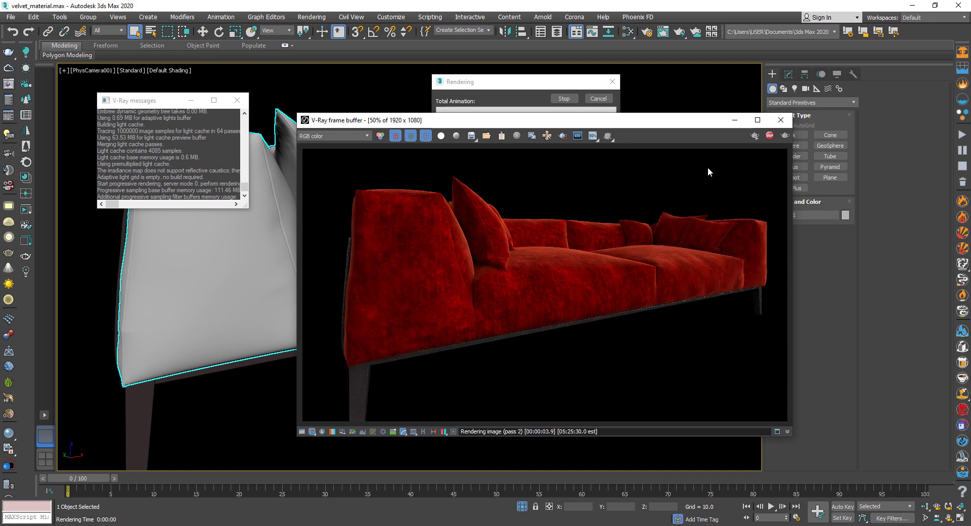
left_click(769, 136)
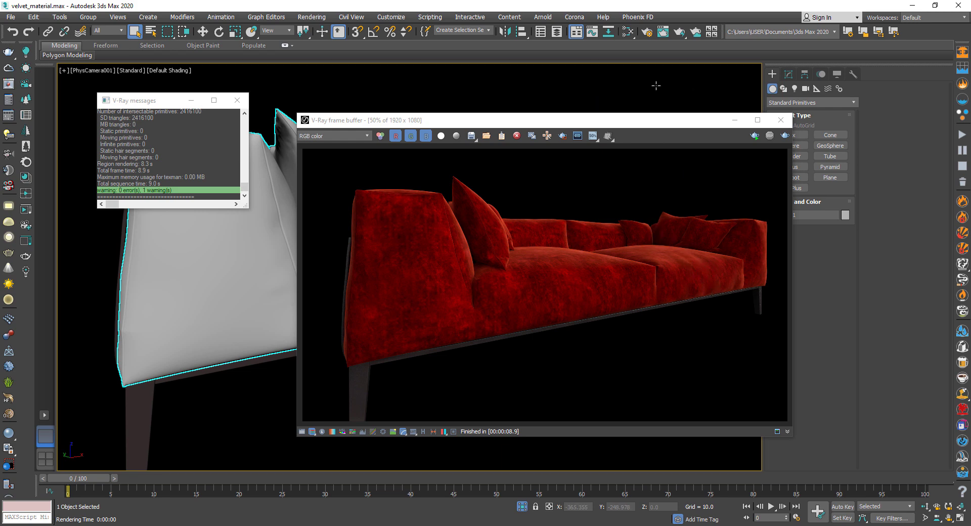
- Clone the diffuse Falloff tree and set the copy to Perpendicular / Parallel with a linear mix curve
key("m")
middle_click_drag(510, 239, 569, 201)
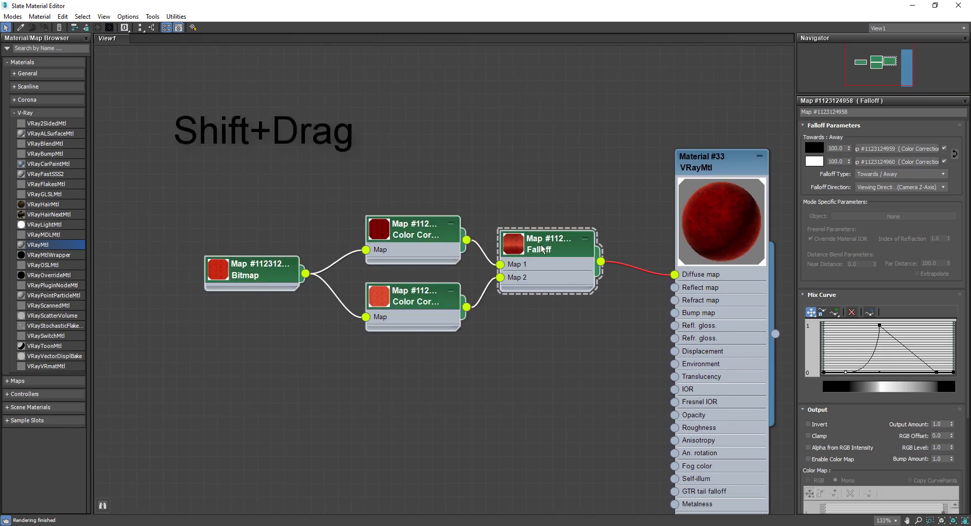
left_click_drag(549, 250, 542, 378, "shift")
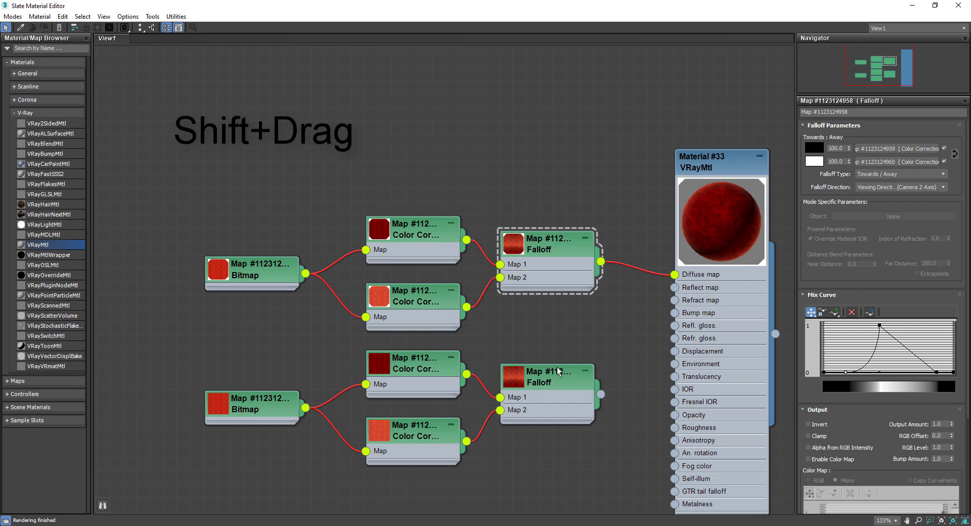
double_click(556, 376)
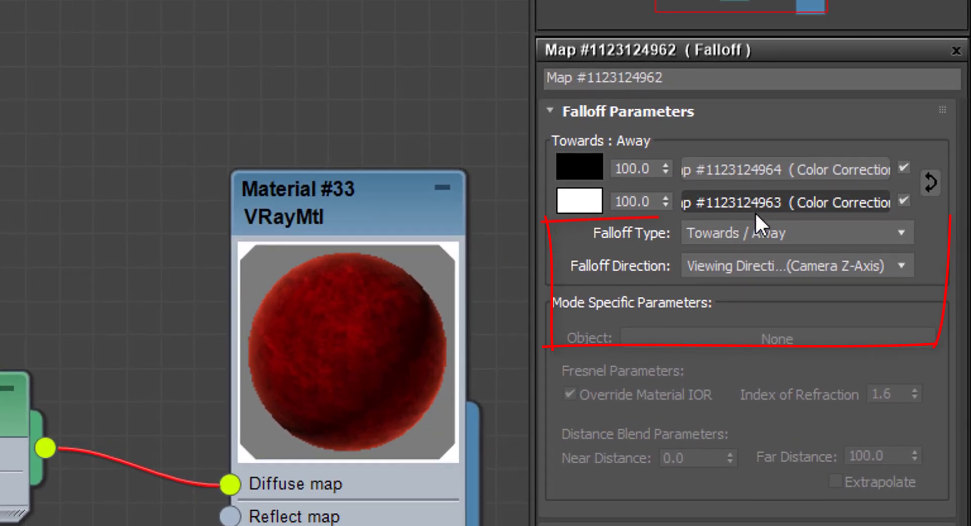
left_click(886, 174)
left_click(749, 272)
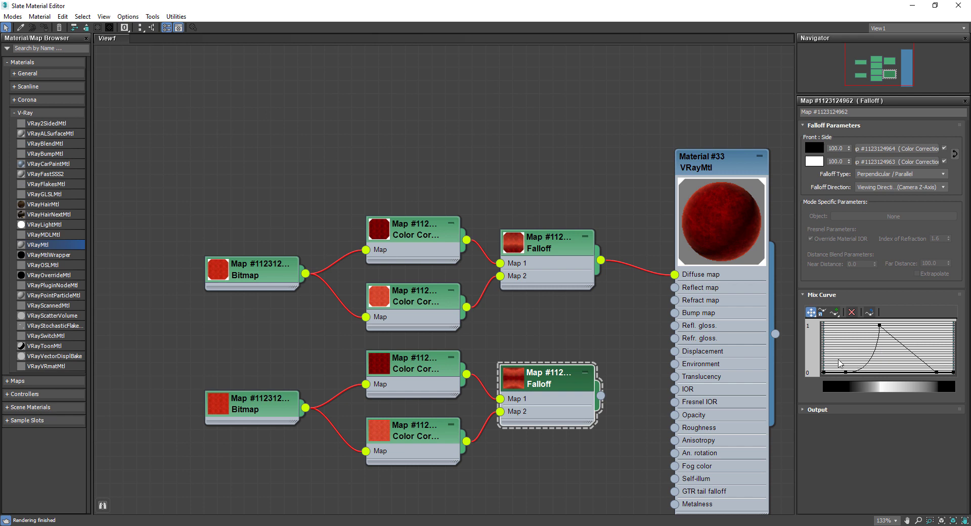
left_click(851, 312)
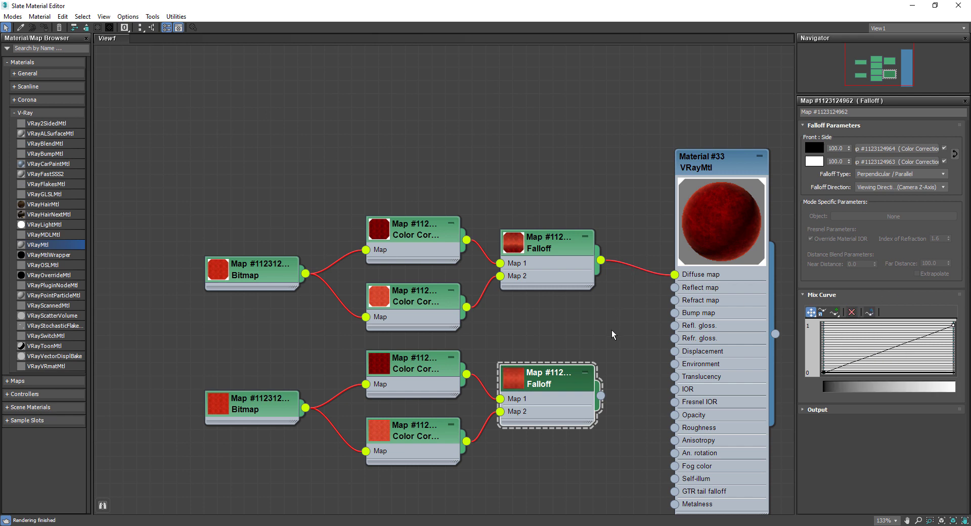
- Wire the cloned Falloff into Reflect map and Refl. gloss, and turn off Fresnel reflections
left_click(419, 438)
left_click_drag(600, 394, 675, 287)
left_click_drag(600, 394, 674, 326)
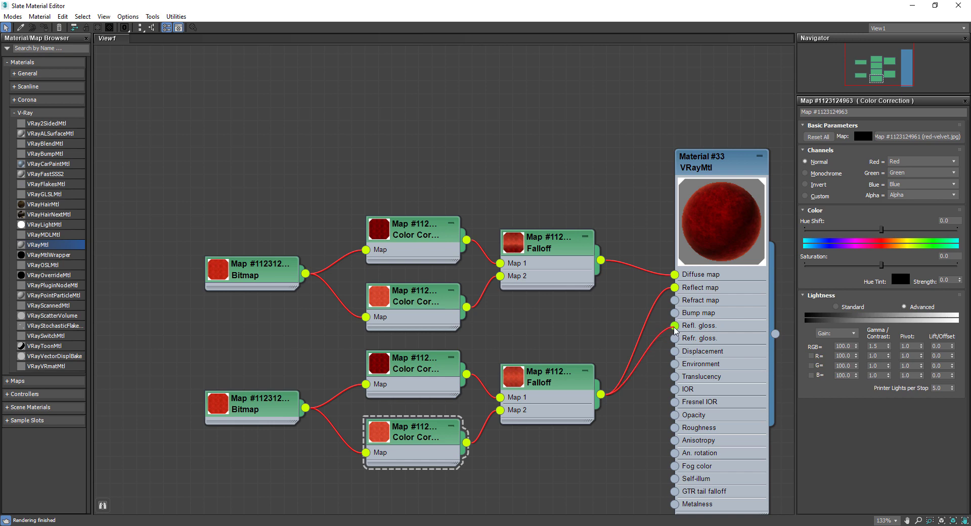
left_click(715, 172)
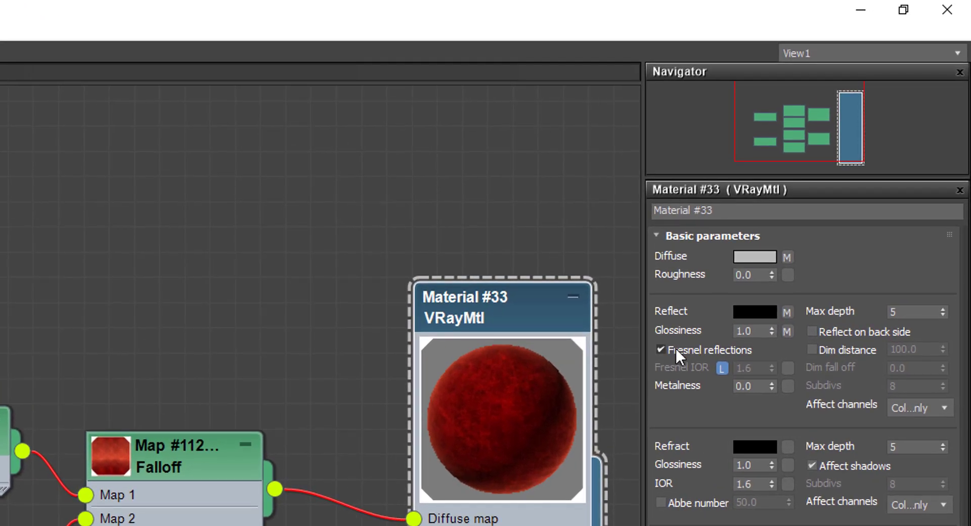
left_click(676, 347)
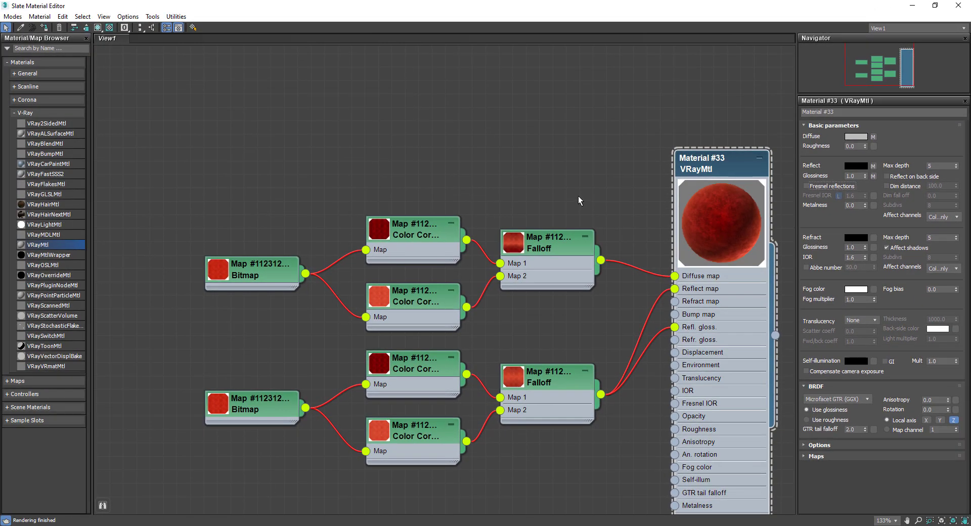
left_click(599, 168)
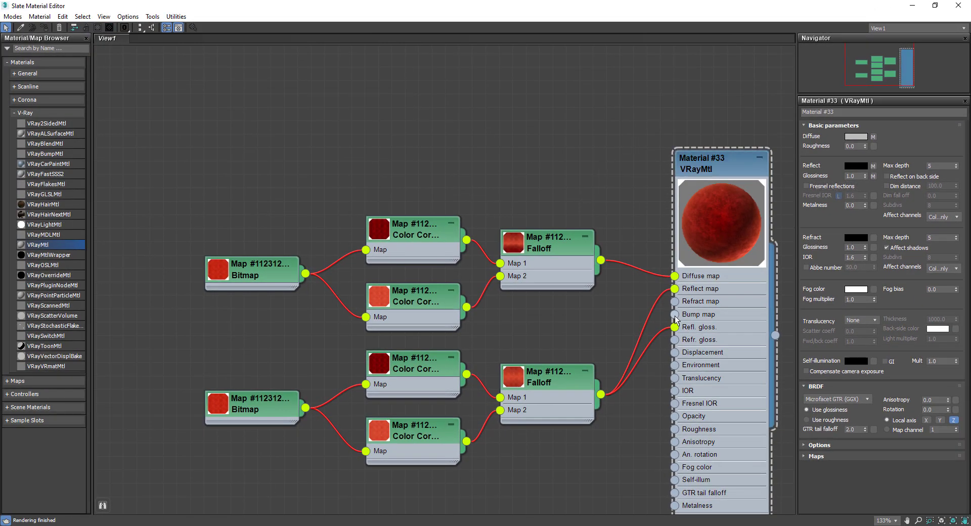
middle_click_drag(600, 312, 579, 243)
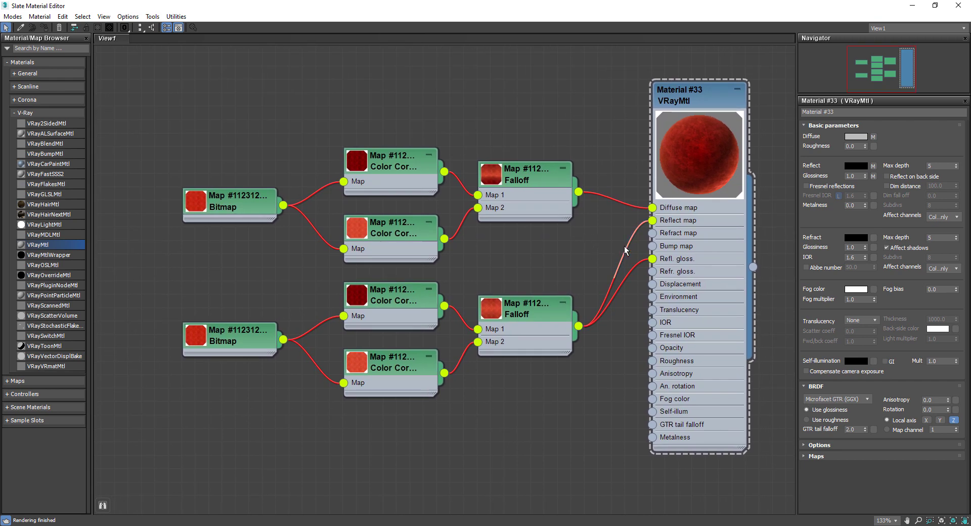
- Load the red-velvet-bump.jpg bitmap into the velvet material's Bump map input
left_click_drag(653, 245, 579, 377)
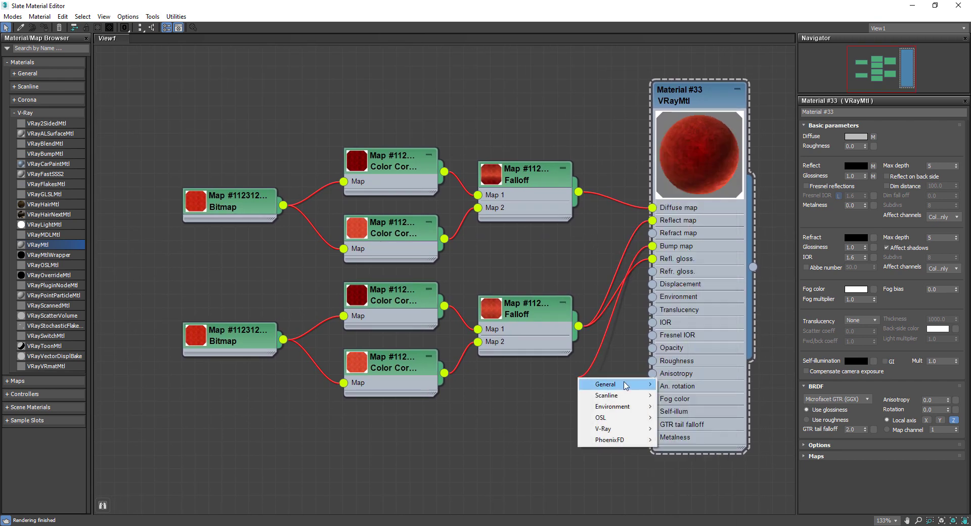
mouse_move(617, 384)
left_click(673, 147)
left_click(205, 108)
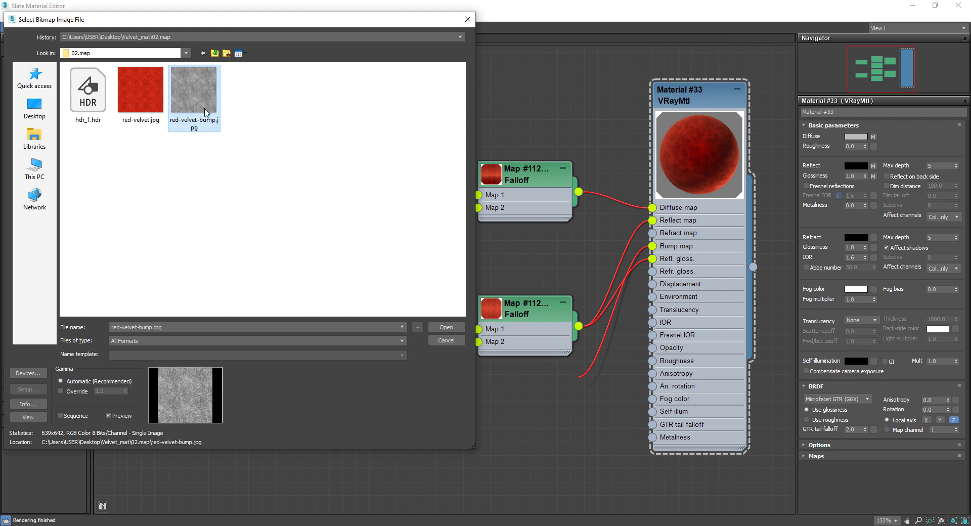
left_click(446, 328)
left_click_drag(608, 381, 555, 410)
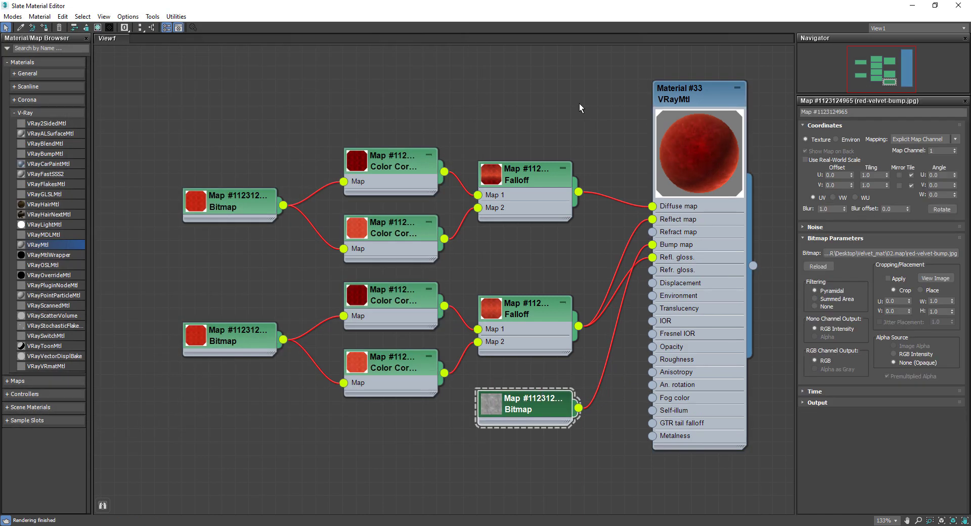
- Set the Bump amount in the Maps rollout to 5
left_click_drag(698, 93, 698, 96)
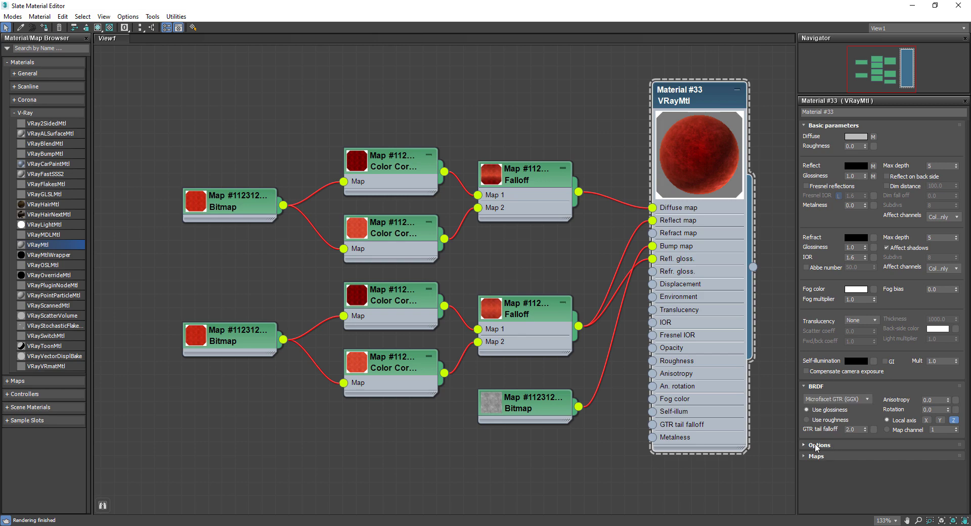
left_click(815, 456)
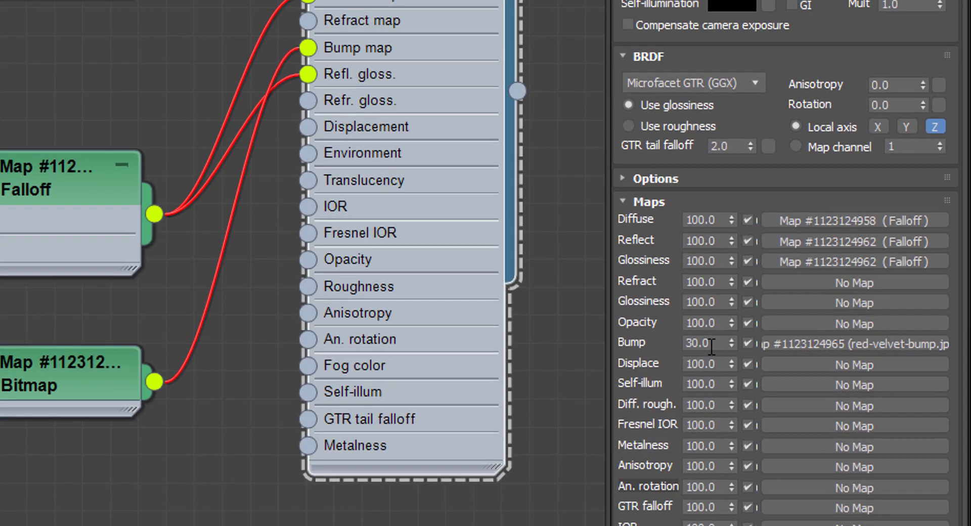
double_click(787, 370)
type("5")
key("Return")
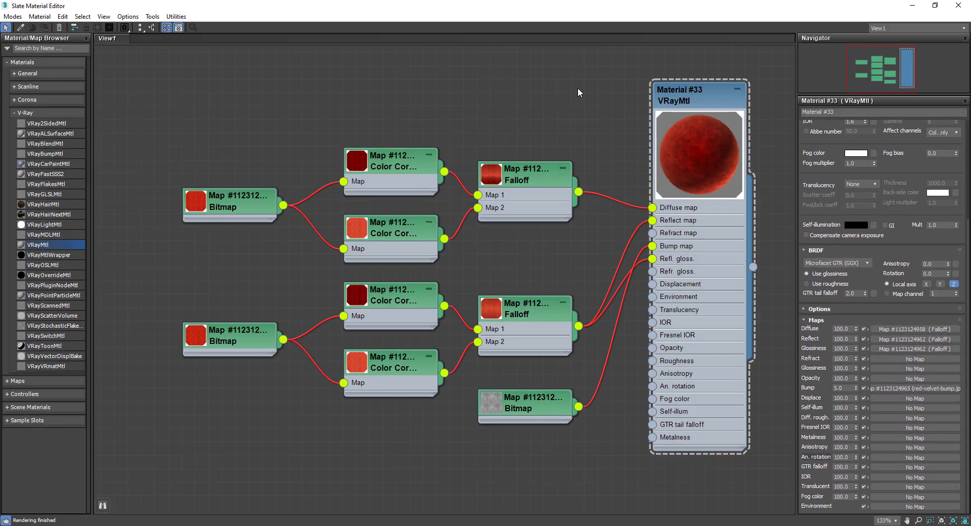
- Render the sofa with the bump amount of 5, inspect the result, then stop the render
left_click(912, 5)
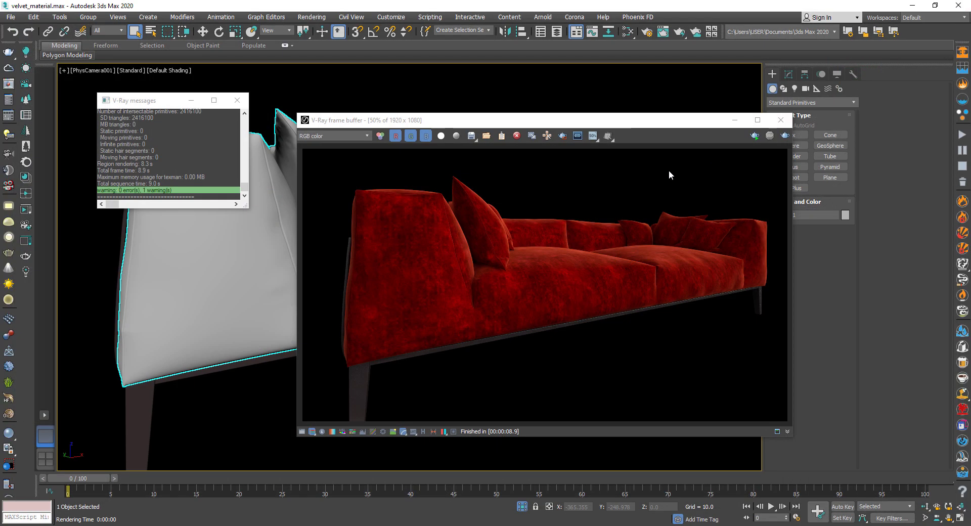
left_click_drag(659, 120, 651, 115)
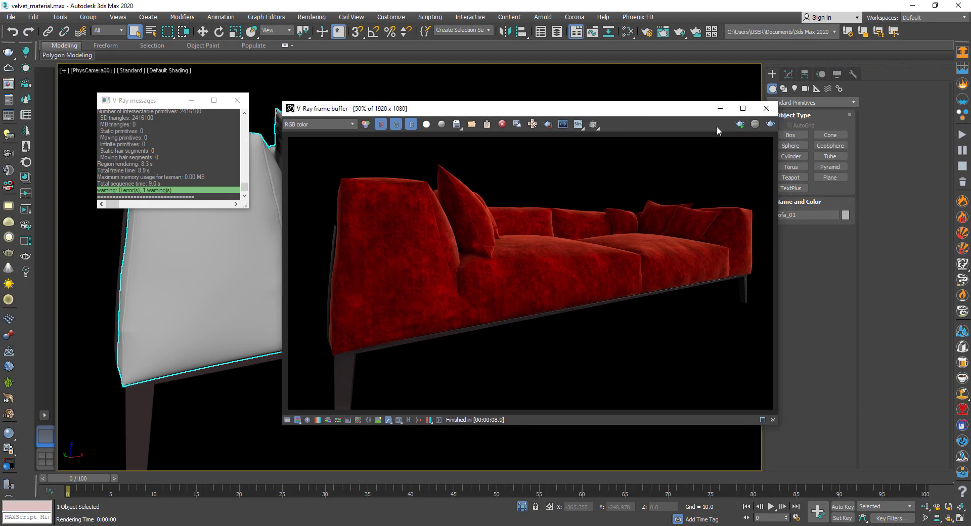
left_click(770, 124)
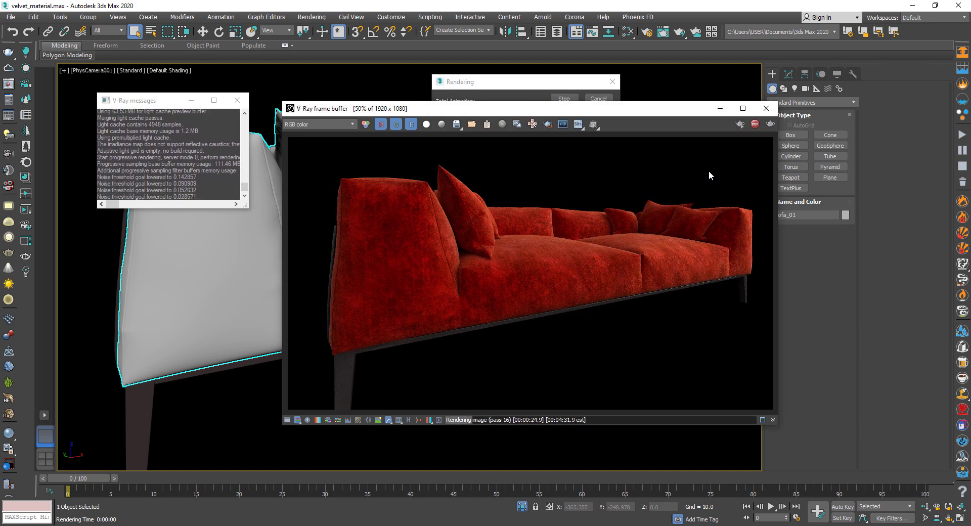
scroll(698, 219, "up", 2)
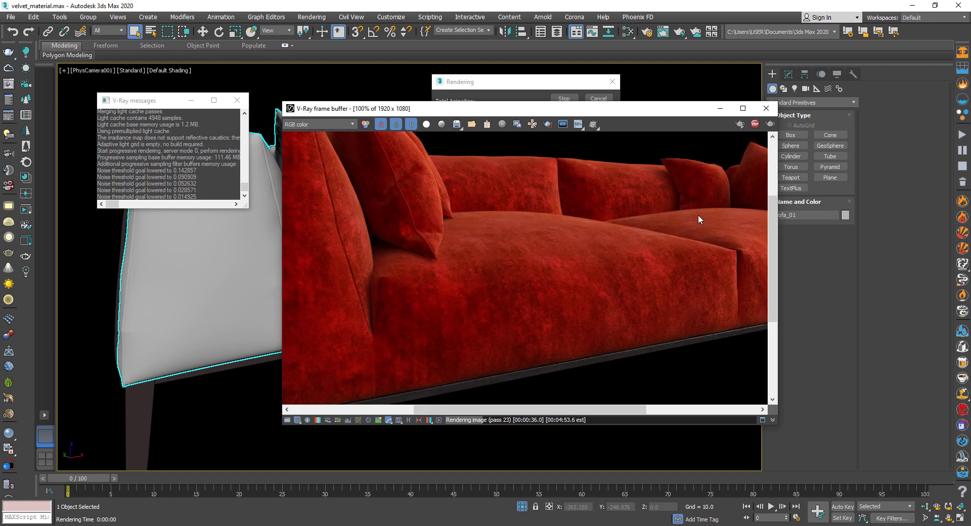
middle_click_drag(698, 219, 604, 262)
scroll(603, 261, "down", 2)
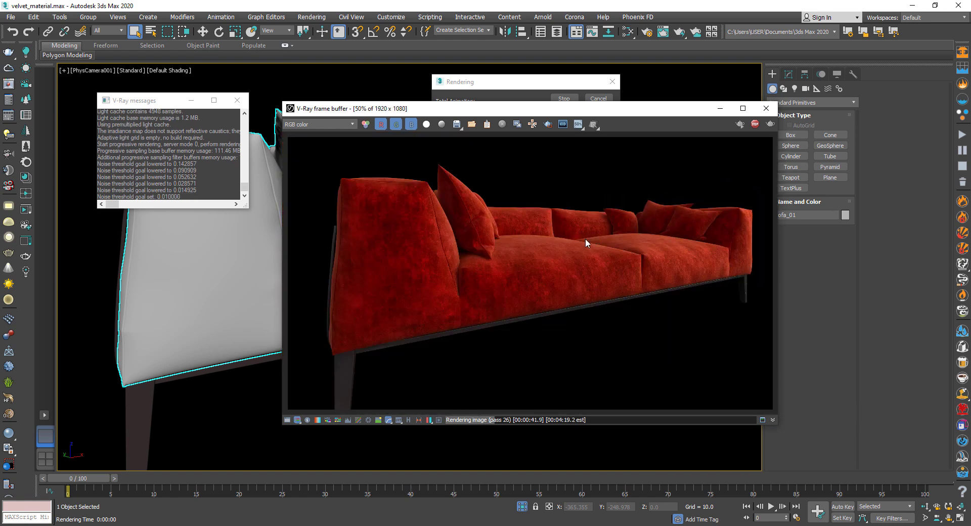
left_click(756, 125)
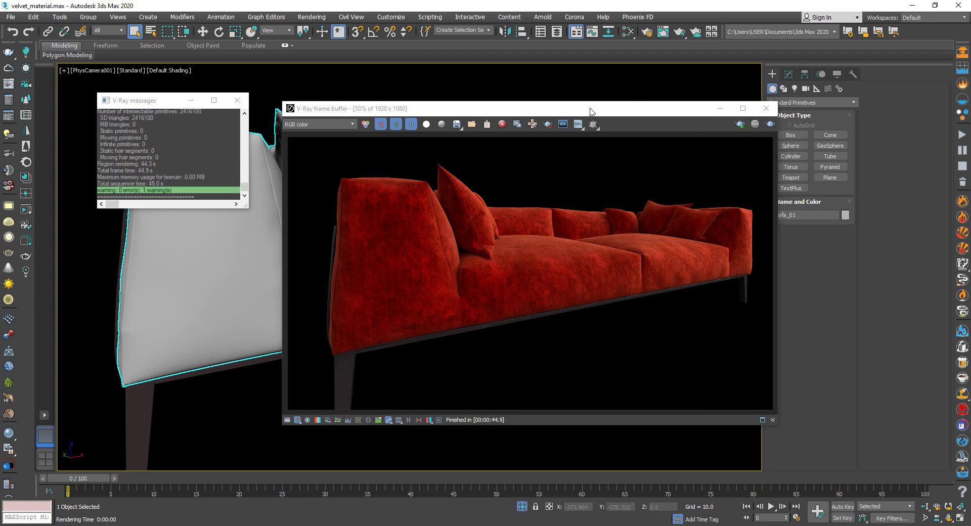
- Replace the Falloff link on Diffuse with a new VRayCompTex map
key("m")
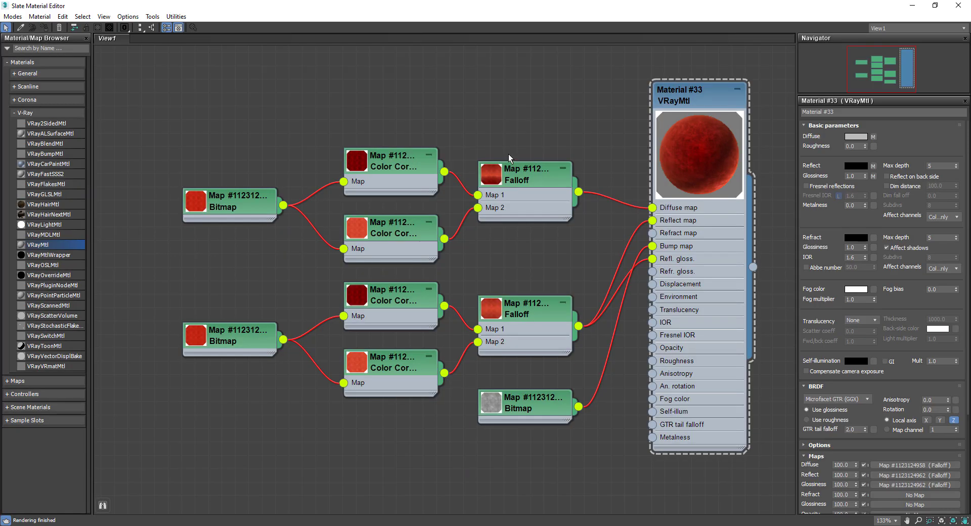
key("Delete")
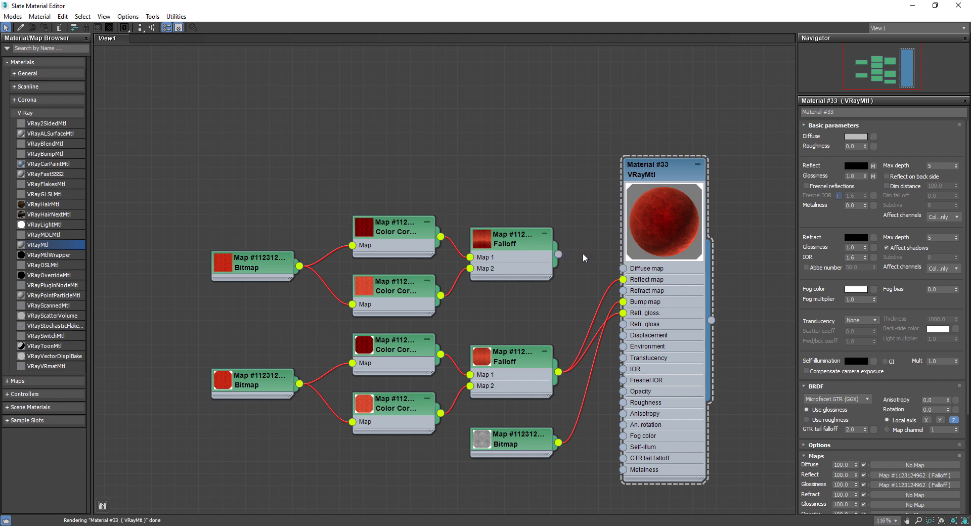
left_click_drag(620, 269, 628, 246)
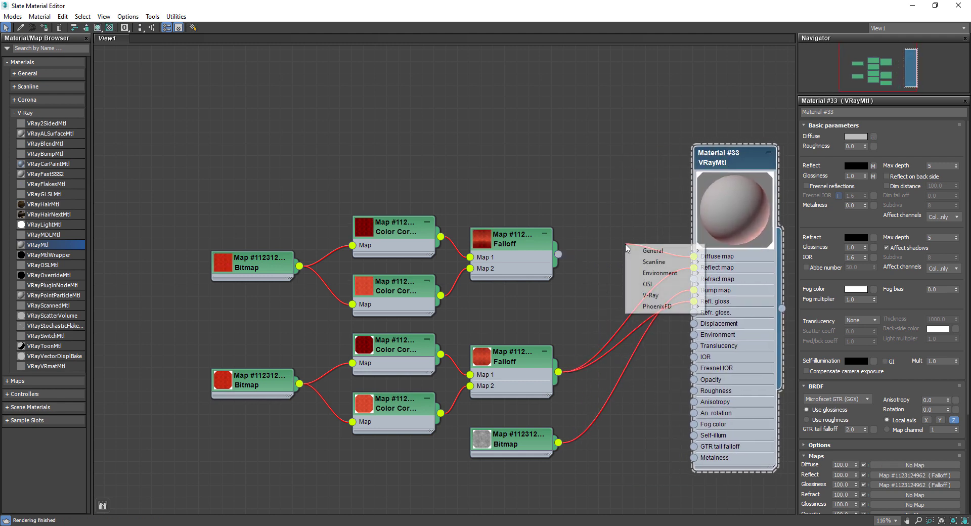
mouse_move(656, 295)
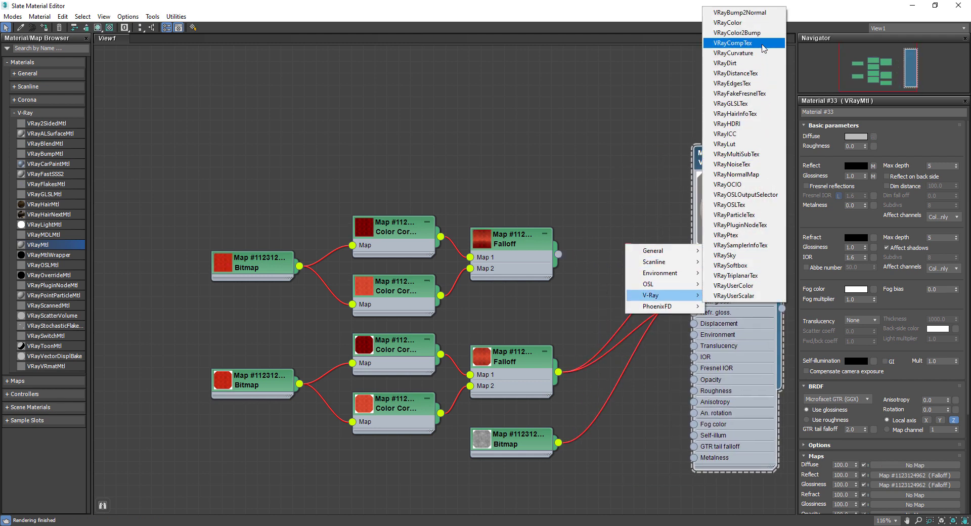
left_click(733, 43)
- Wire the Falloff into SourceB and a new VRayDirt into SourceA, with dirt falloff 3.0
left_click_drag(558, 254, 526, 151)
mouse_move(529, 173)
mouse_move(575, 217)
left_click(639, 268)
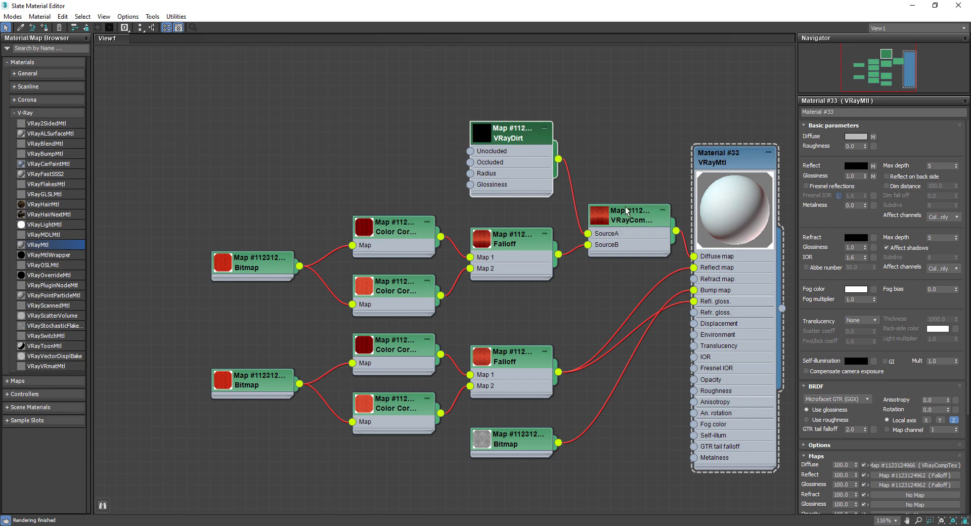
double_click(528, 135)
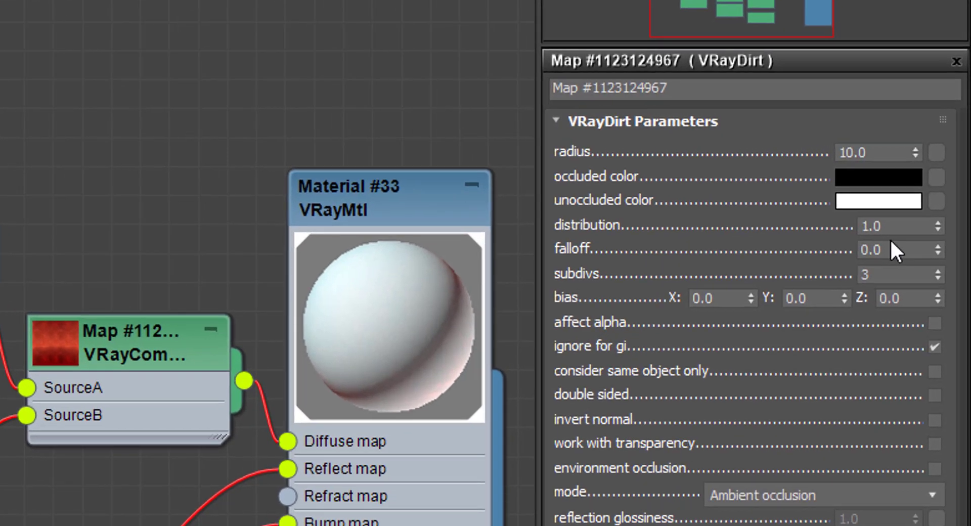
left_click(936, 176)
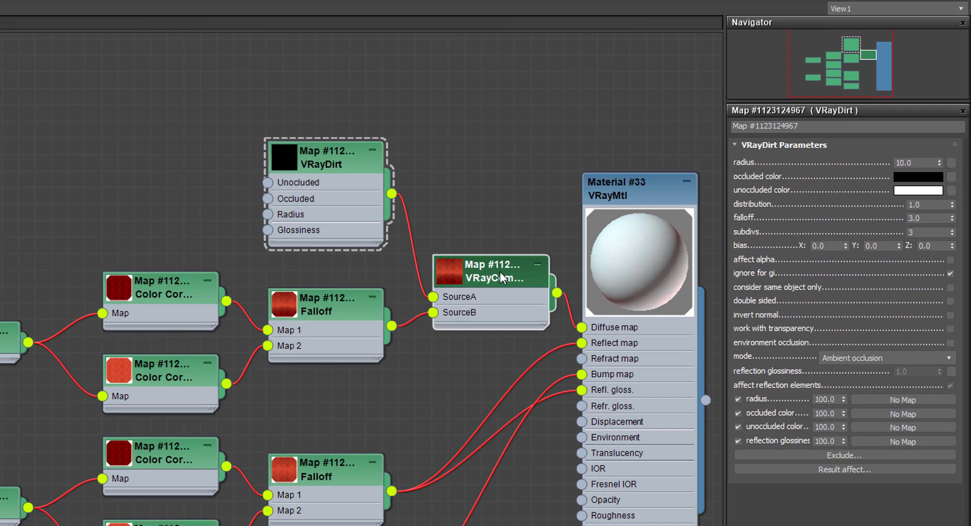
- Set the VRayCompTex operator to Multiply (A*B) and auto-layout the nodes
left_click(640, 212)
left_click(853, 162)
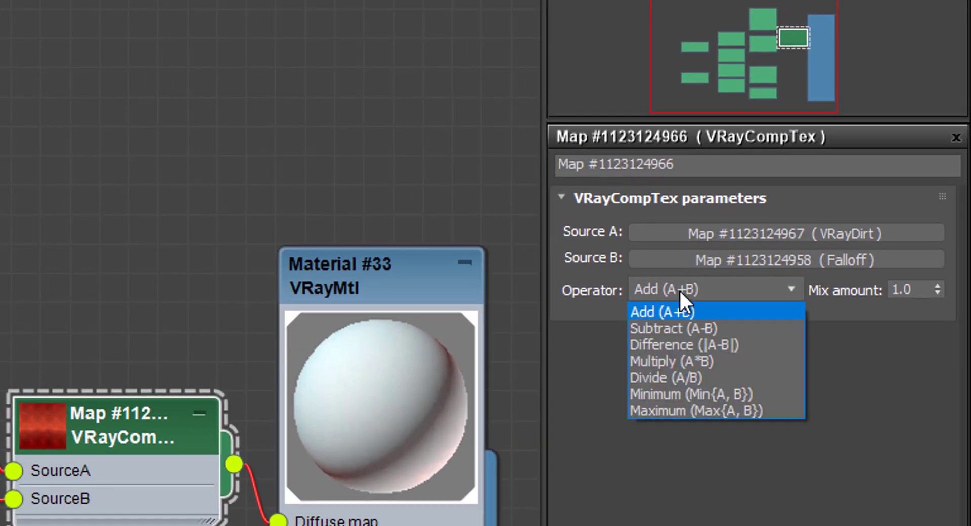
left_click(662, 361)
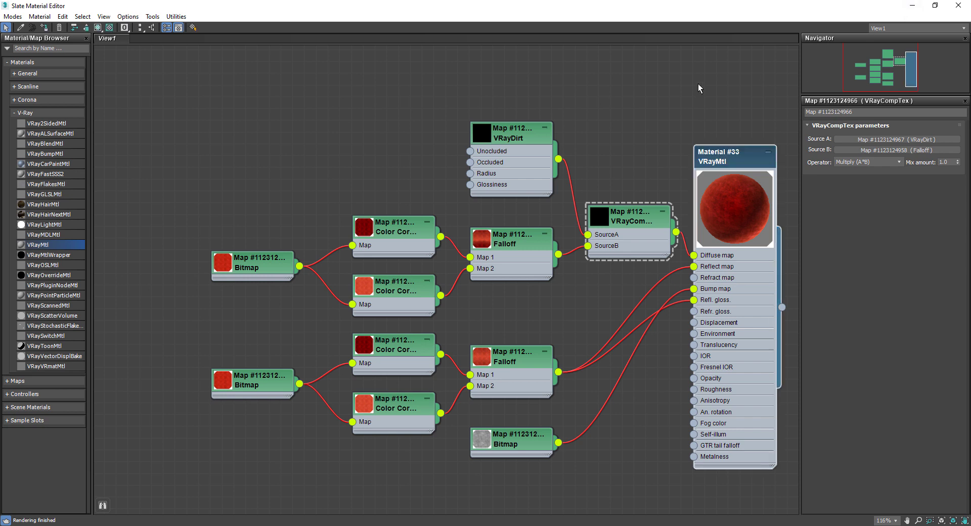
key("l")
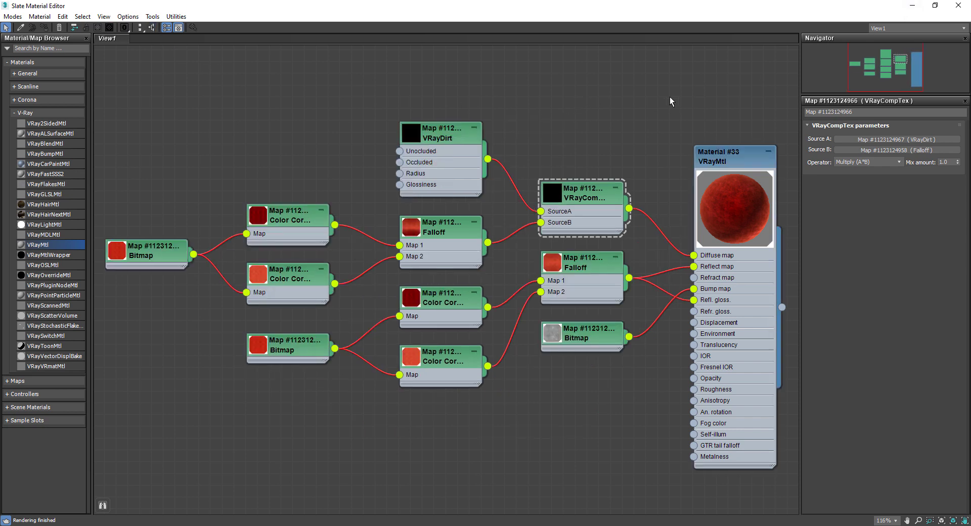
- Duplicate the 44.9 s render to a copy window on the left and start a new dirt render
left_click(912, 5)
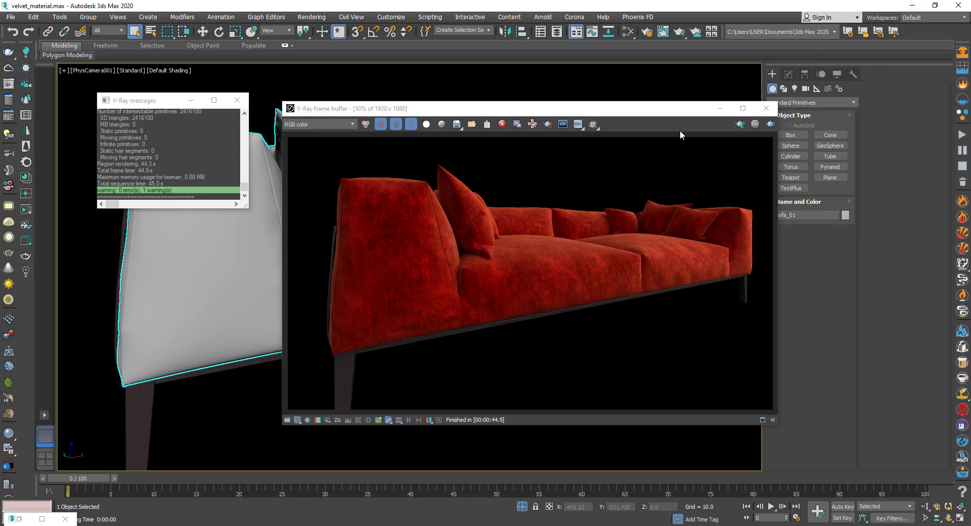
left_click(517, 124)
left_click_drag(894, 135, 294, 164)
left_click(616, 115)
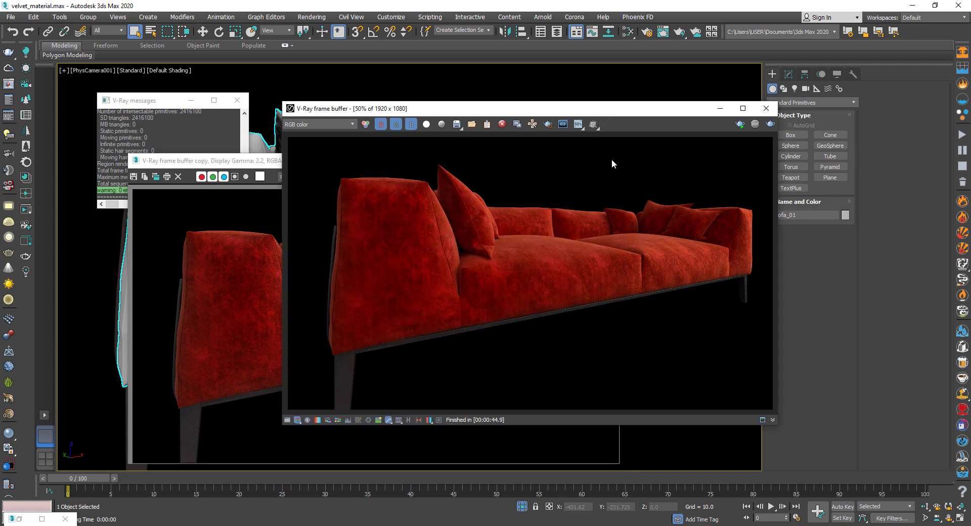
left_click(771, 124)
left_click_drag(528, 108, 653, 109)
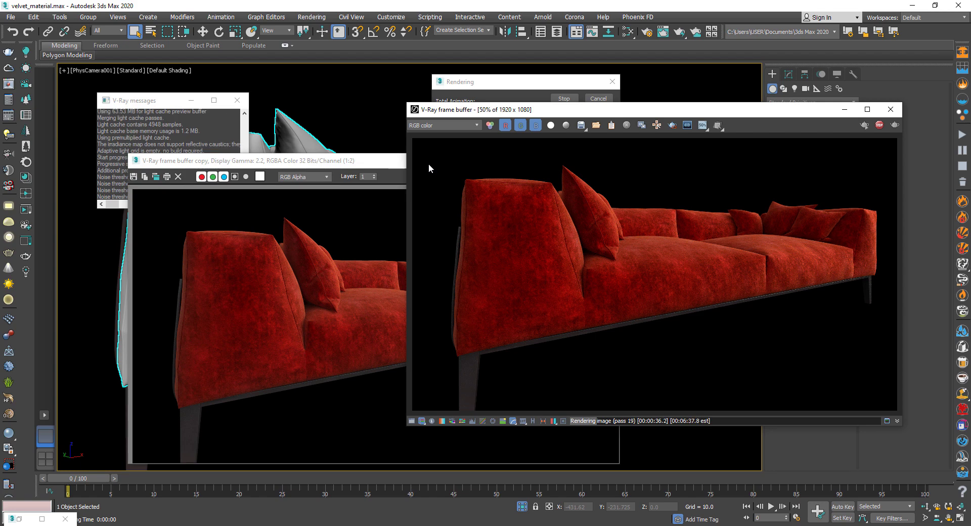
- Arrange and zoom the new render and the earlier copy side by side to compare fabric detail
left_click_drag(355, 163, 407, 116)
scroll(440, 210, "up", 2)
left_click_drag(481, 115, 430, 116)
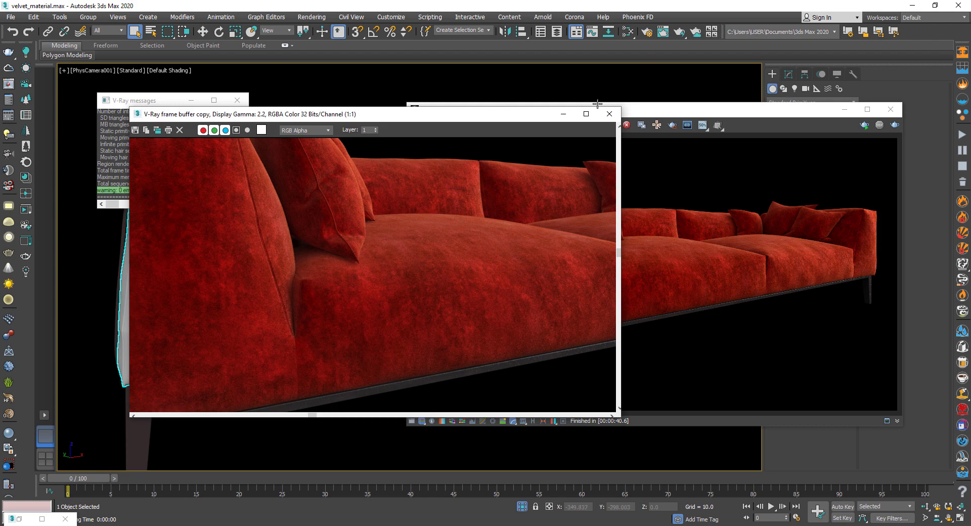
left_click(598, 103)
scroll(560, 235, "up", 2)
left_click_drag(693, 114, 678, 108)
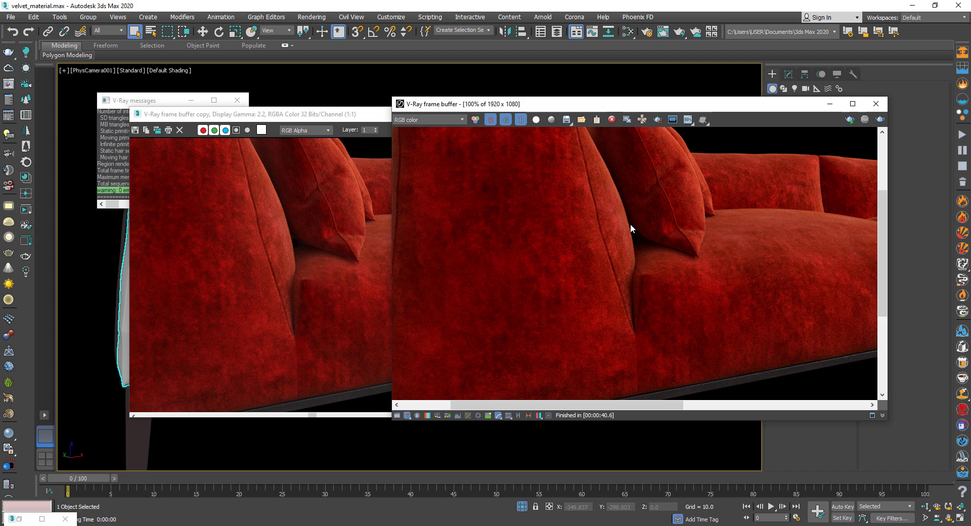
scroll(584, 190, "up", 2)
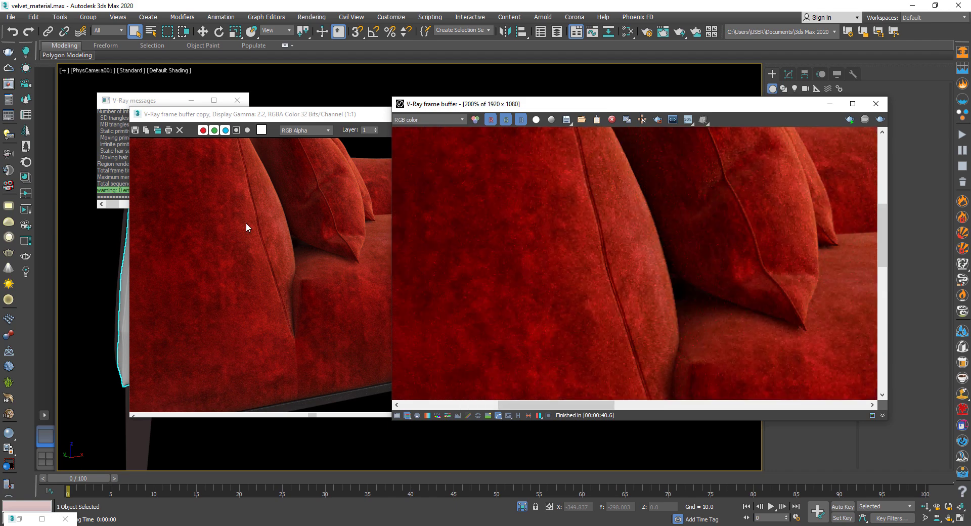
left_click(246, 223)
scroll(246, 224, "up", 1)
left_click(637, 223)
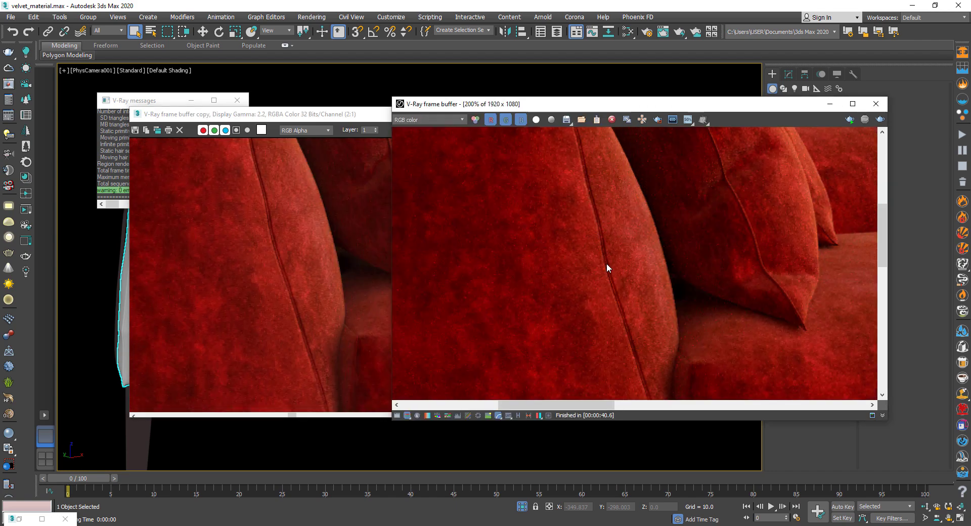
scroll(626, 243, "down", 3)
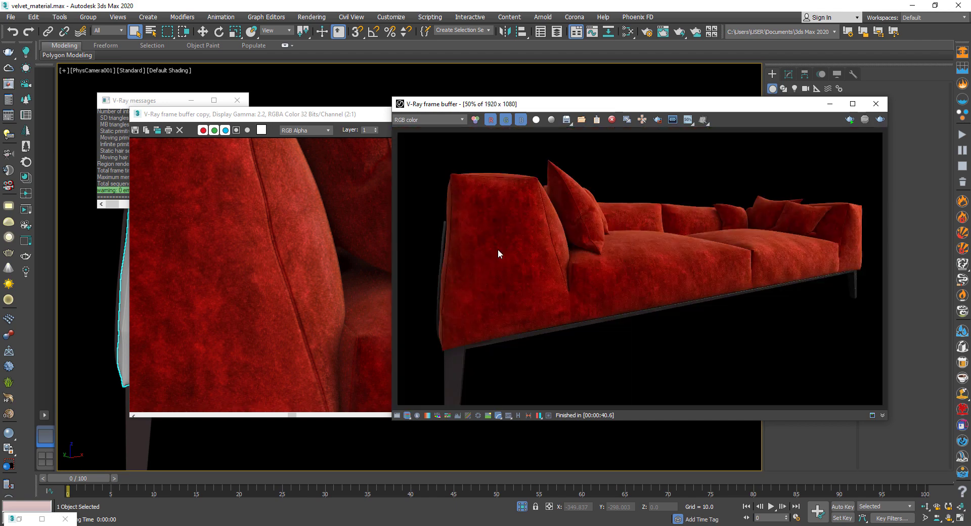